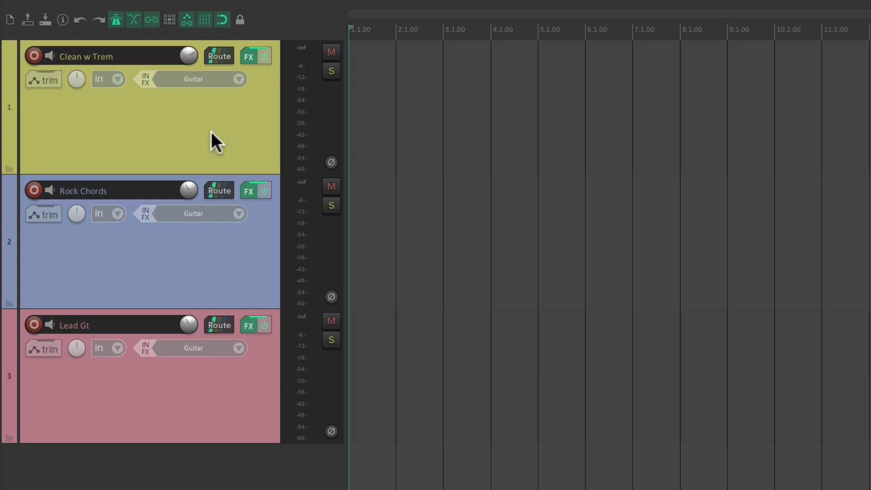
Arm and disarm the Clean w Trem, Rock Chords and Lead Gt tracks for recording.
click(33, 55)
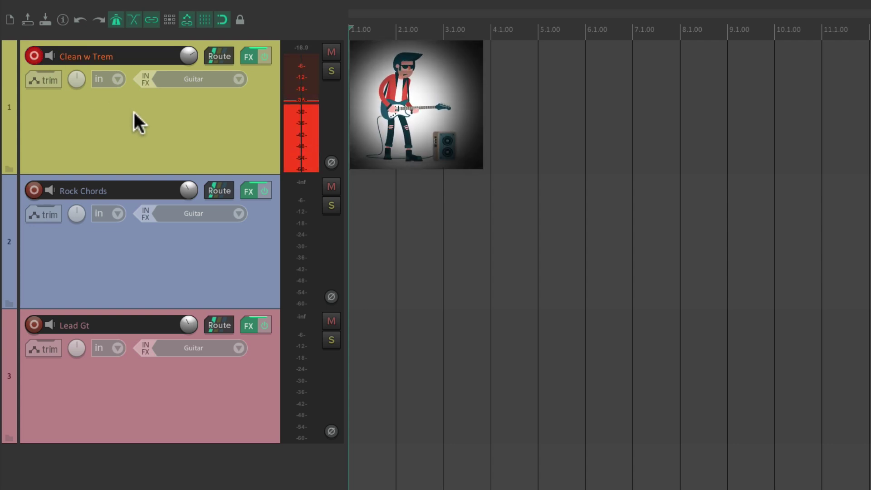
click(39, 56)
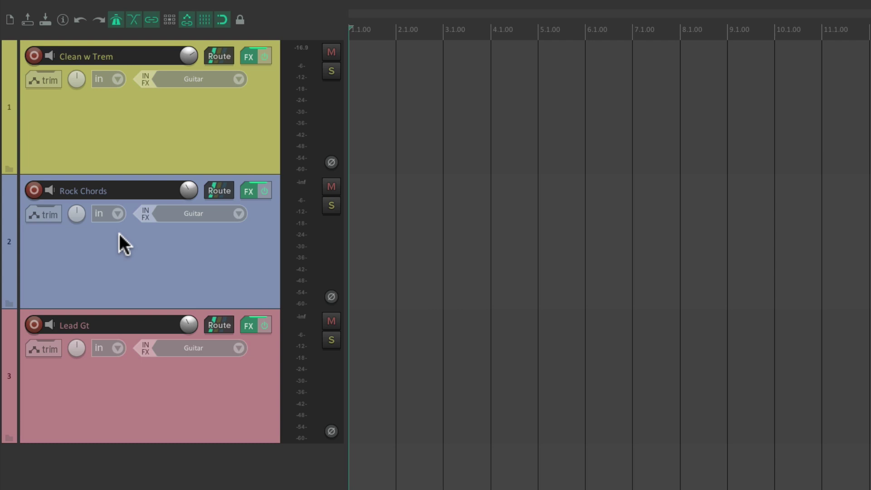
click(35, 195)
click(34, 324)
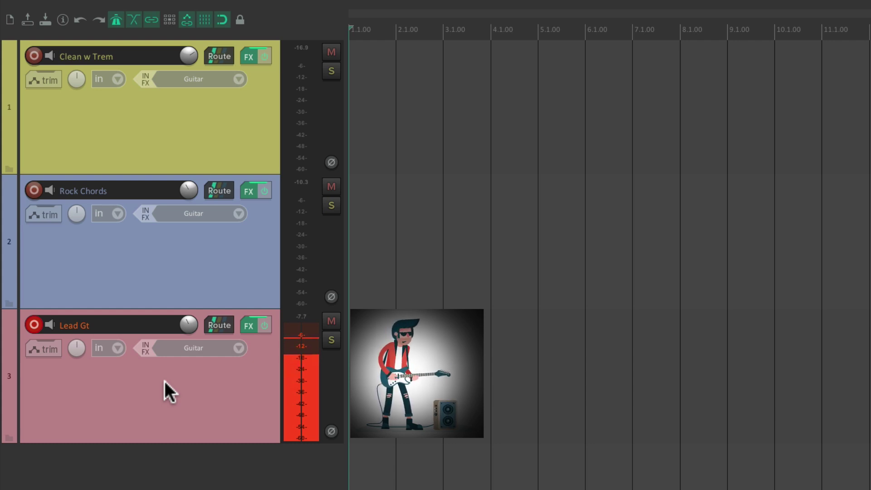
click(29, 321)
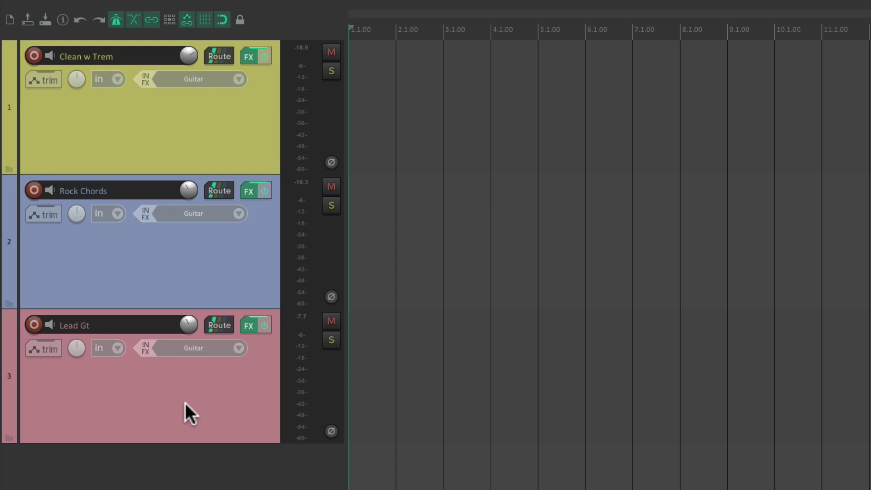
Inspect Clean w Trem's ReaEQ and Tremolo, then Rock Chords' EZmix, ReaDelay and ReaVerbate.
click(247, 54)
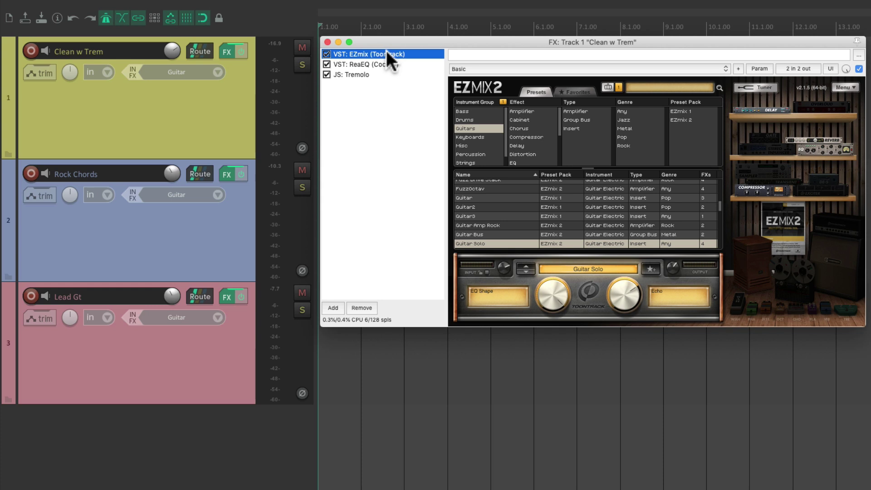
click(407, 63)
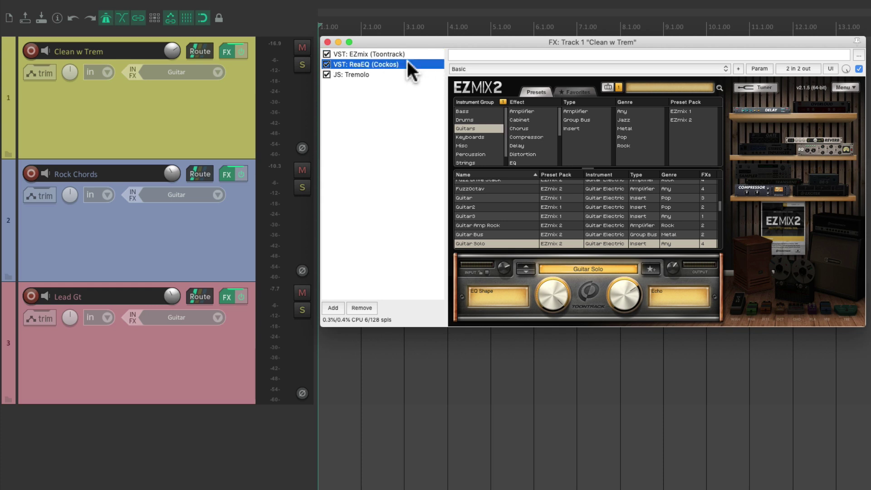
click(398, 74)
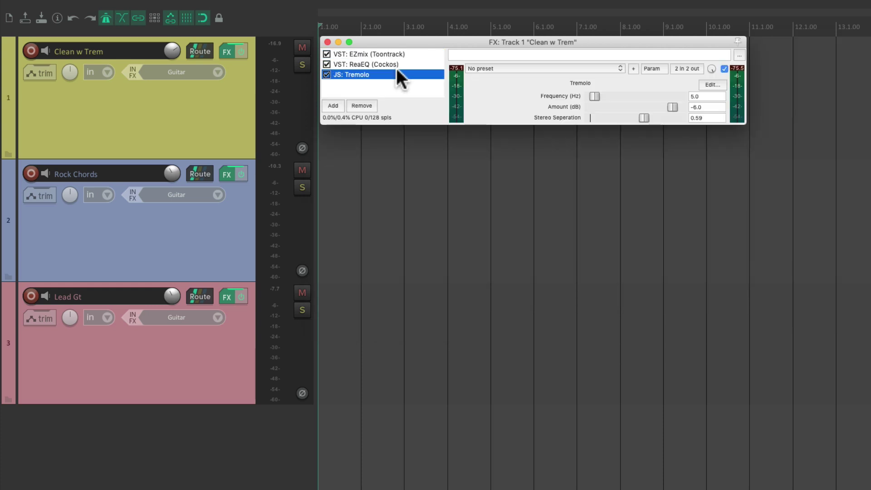
click(226, 172)
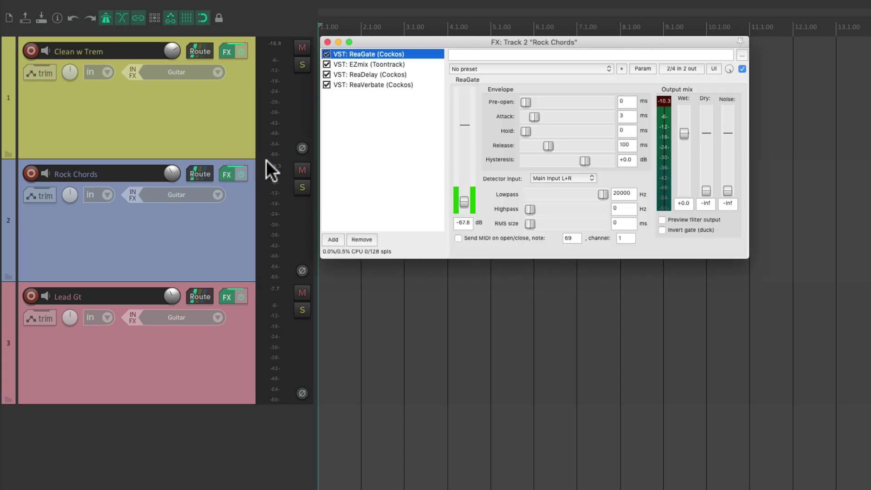
click(410, 64)
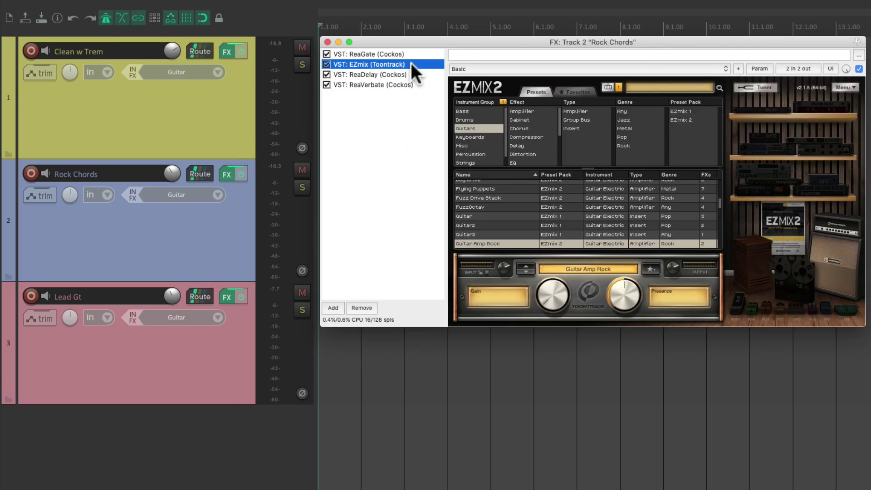
click(423, 74)
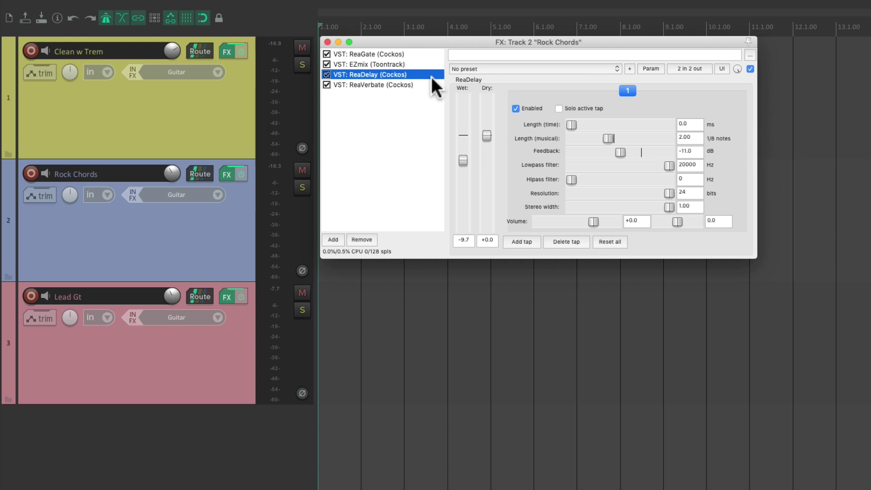
click(427, 84)
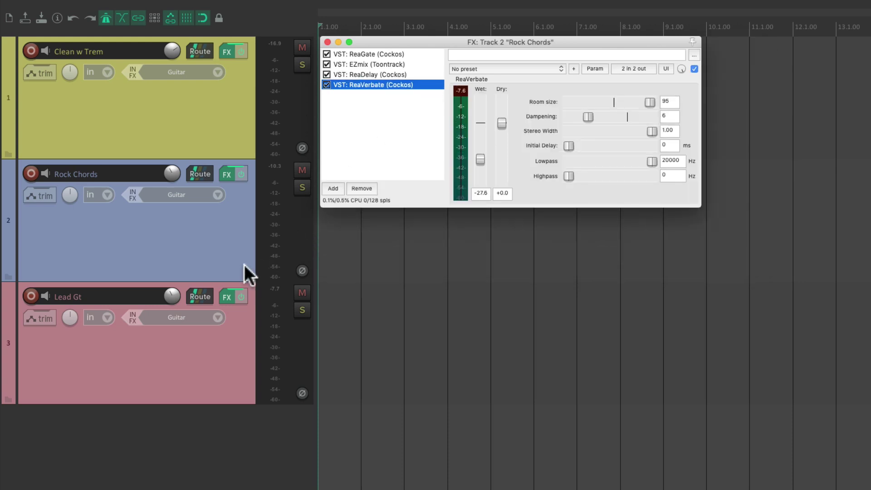
Inspect Lead Gt's EZmix, ReaDelay and ReaVerbate, ending on ReaVerbate at room size 95.
click(224, 292)
click(386, 54)
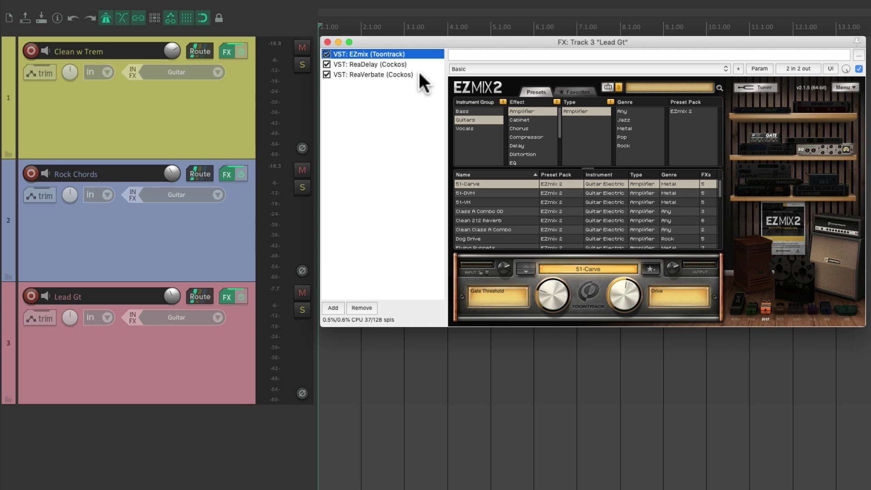
click(417, 64)
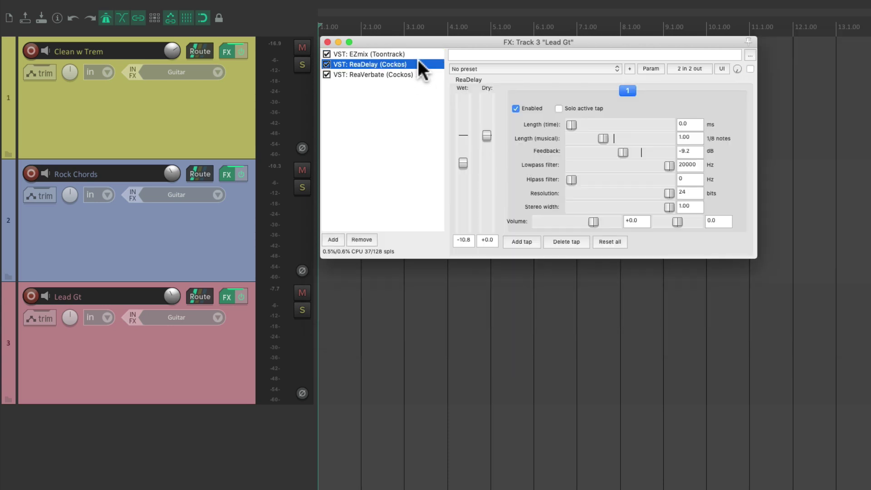
click(421, 74)
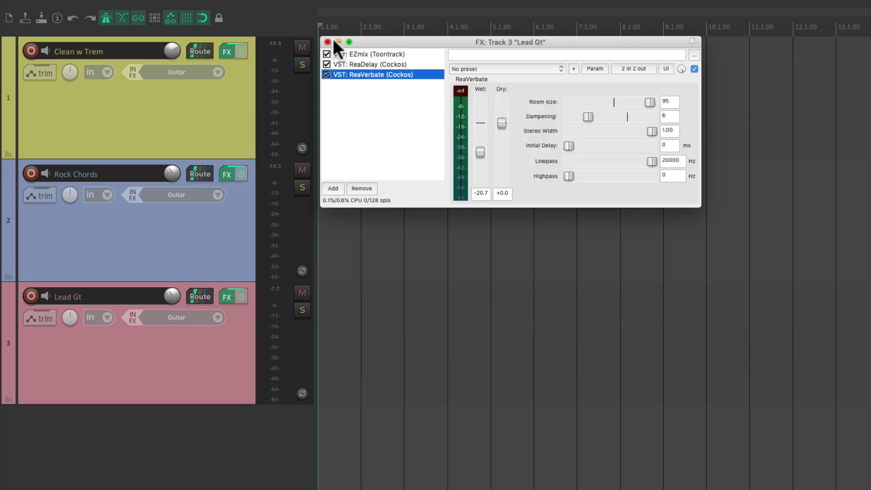
Close the FX window, select all three guitar tracks and enable 'Automatic record-arm when track selected'.
click(328, 41)
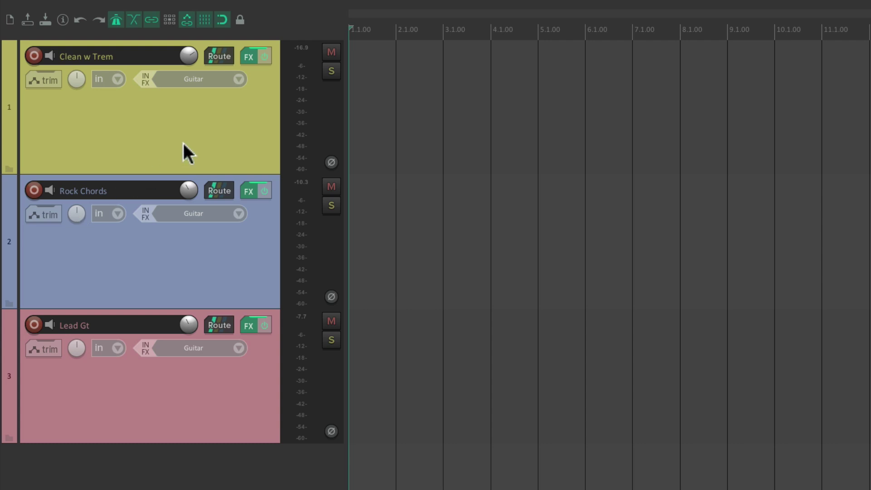
click(218, 123)
shift+click(221, 368)
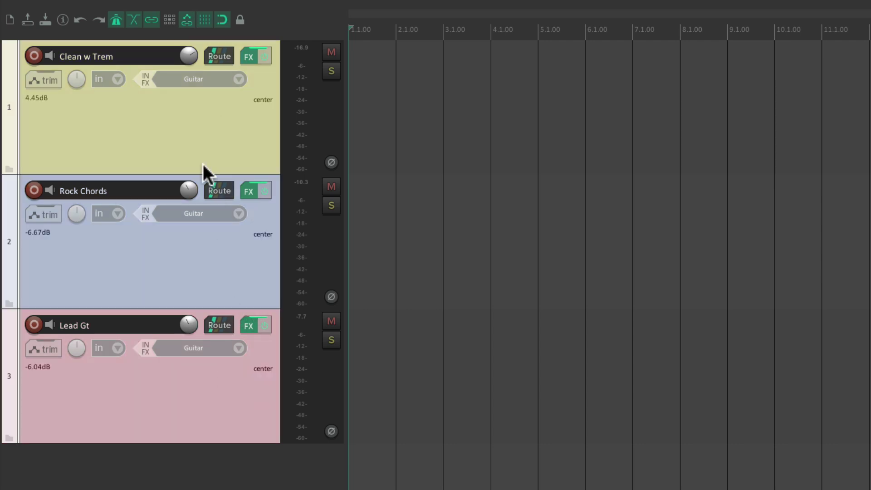
right_click(170, 119)
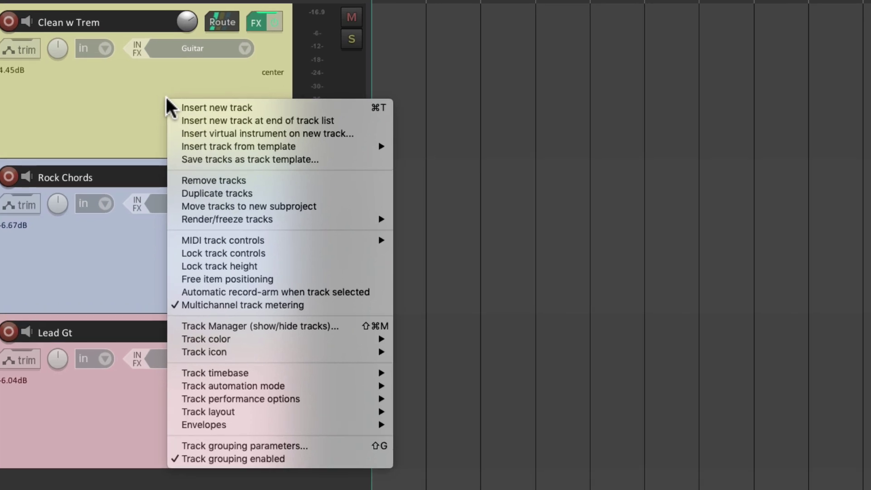
click(175, 290)
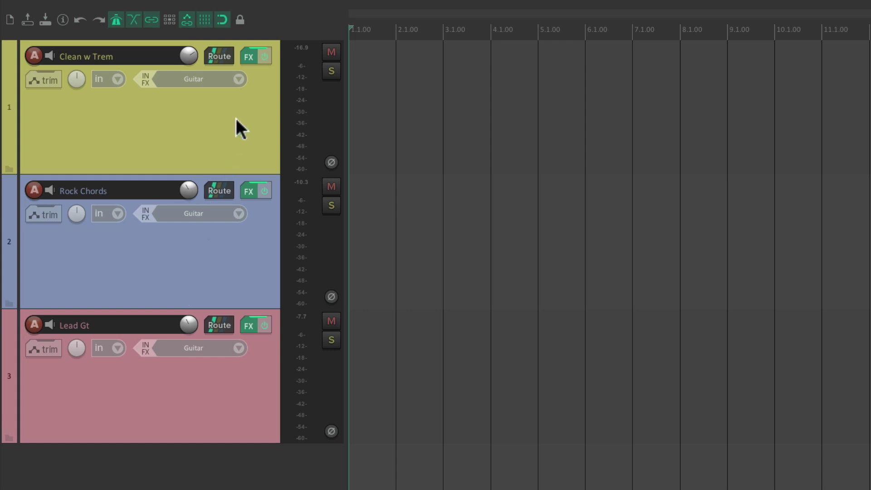
click(237, 112)
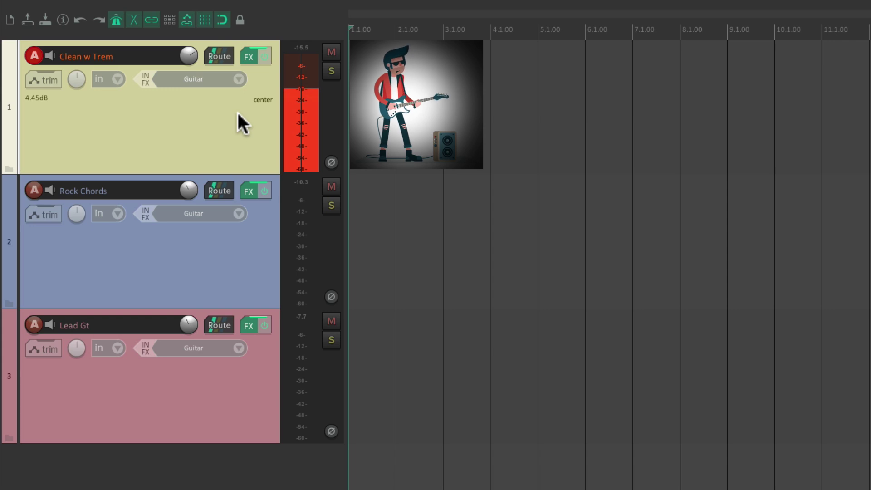
click(187, 251)
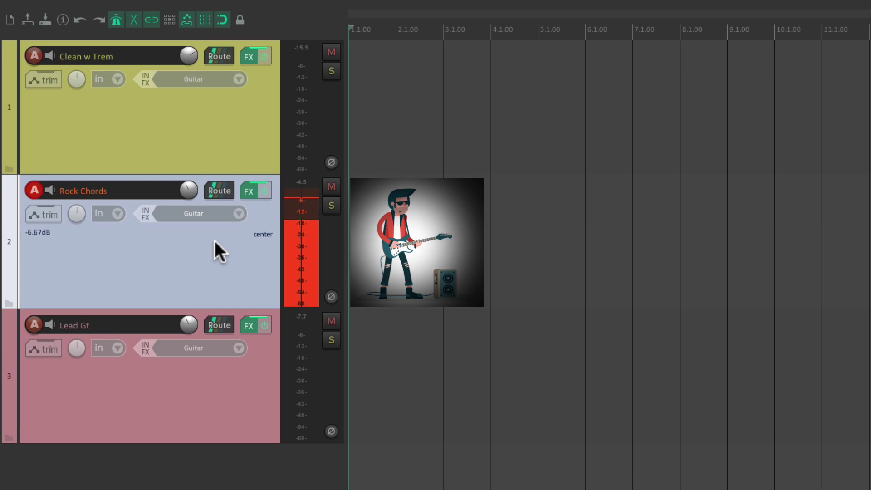
click(209, 378)
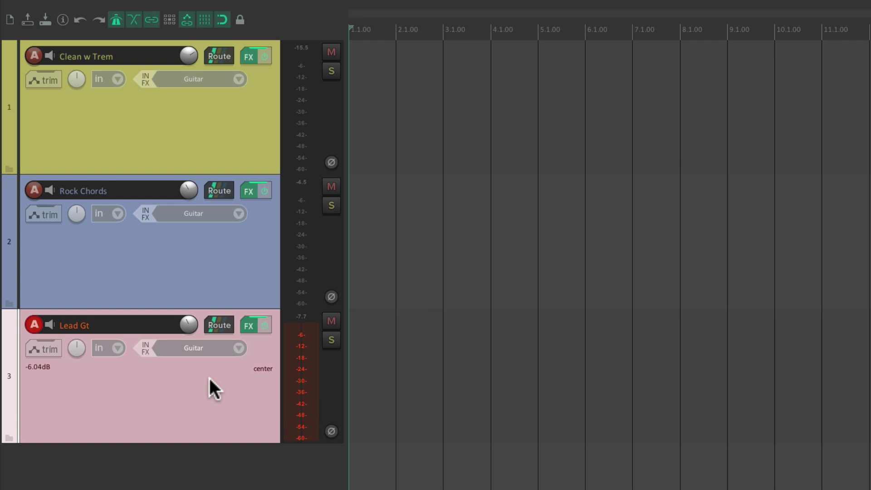
ctrl+click(209, 378)
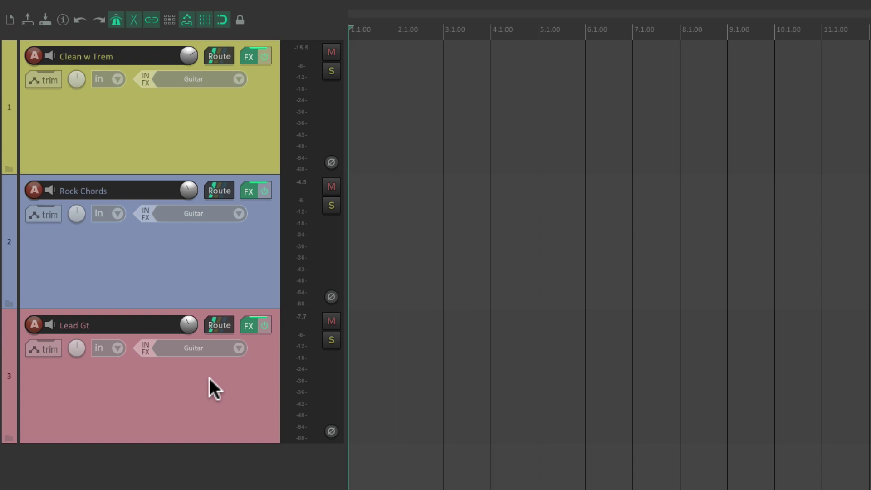
Filter the Actions list for 'go to track' and compare the next- and previous-track shortcuts.
click(304, 6)
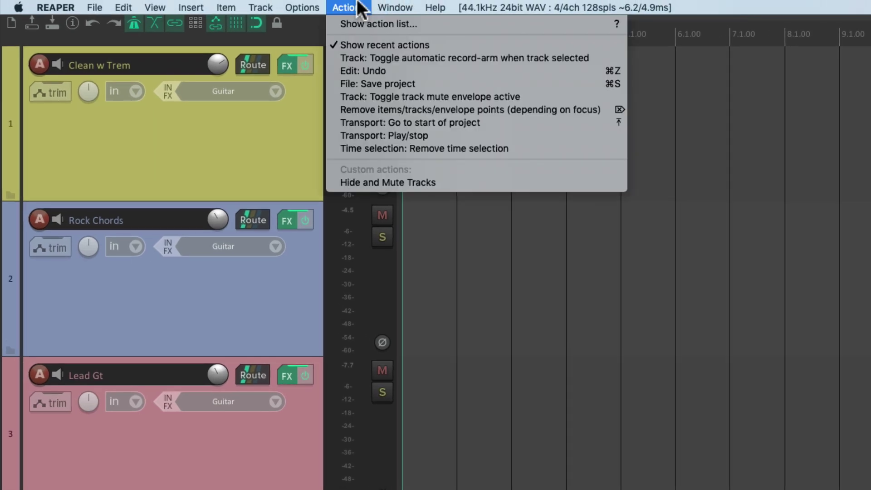
click(331, 28)
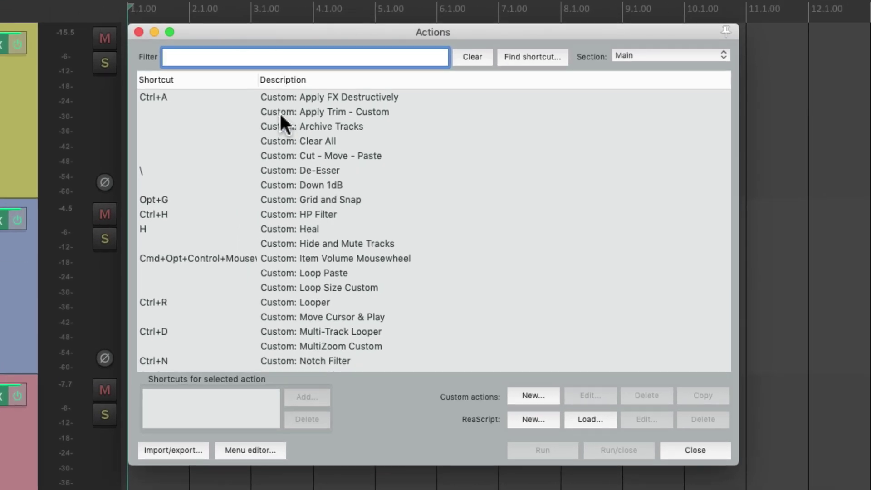
text(go to track)
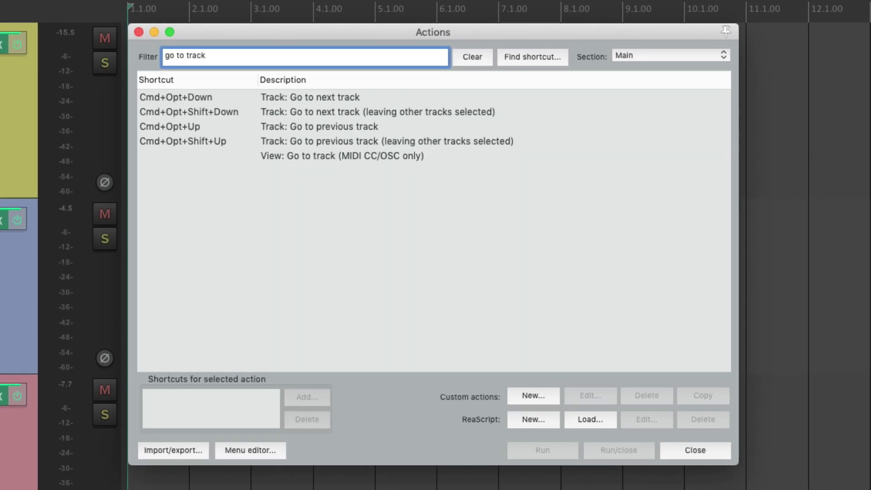
click(365, 97)
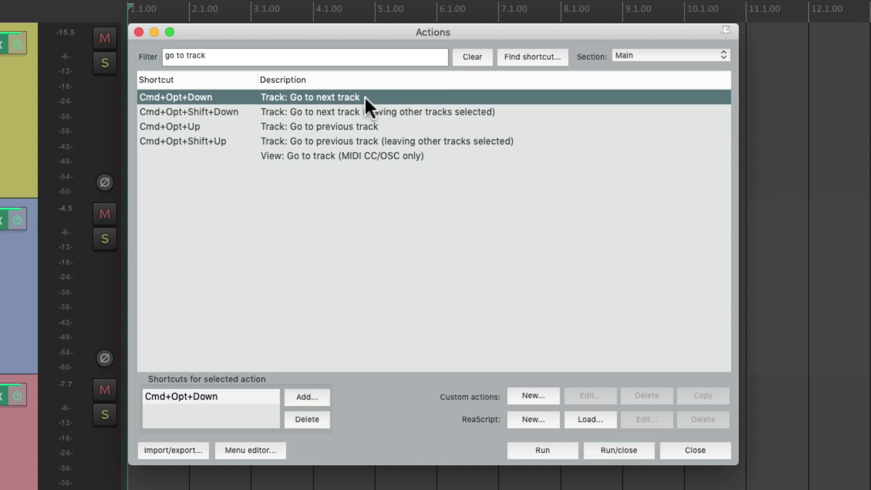
click(385, 126)
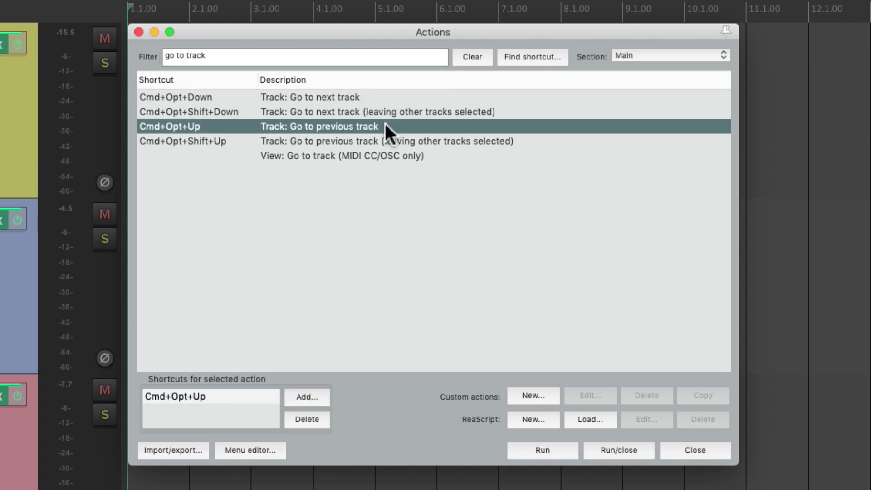
click(227, 96)
click(231, 125)
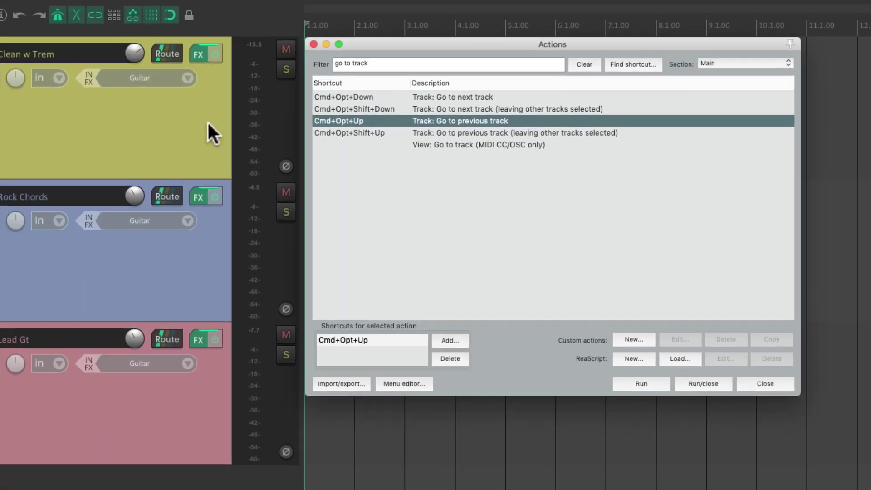
Step from Clean w Trem to Lead Gt with the existing Super+Alt+Down shortcut, then deselect.
click(10, 143)
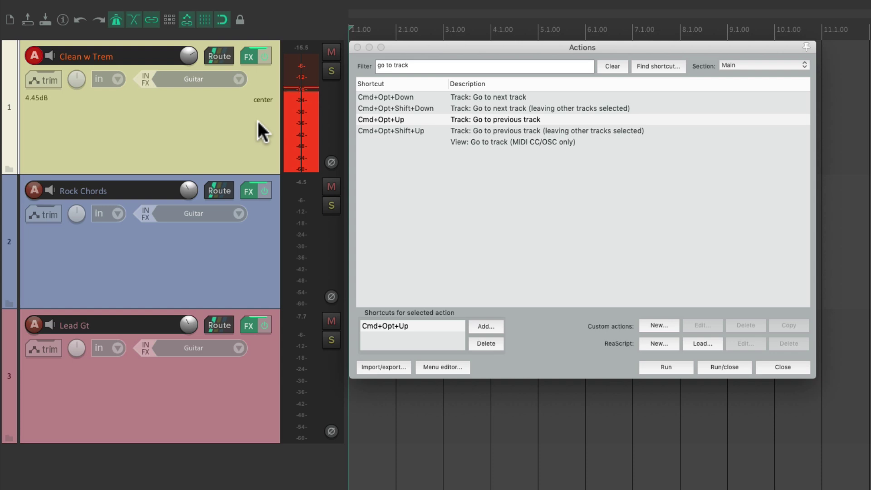
key(super+alt+Down)
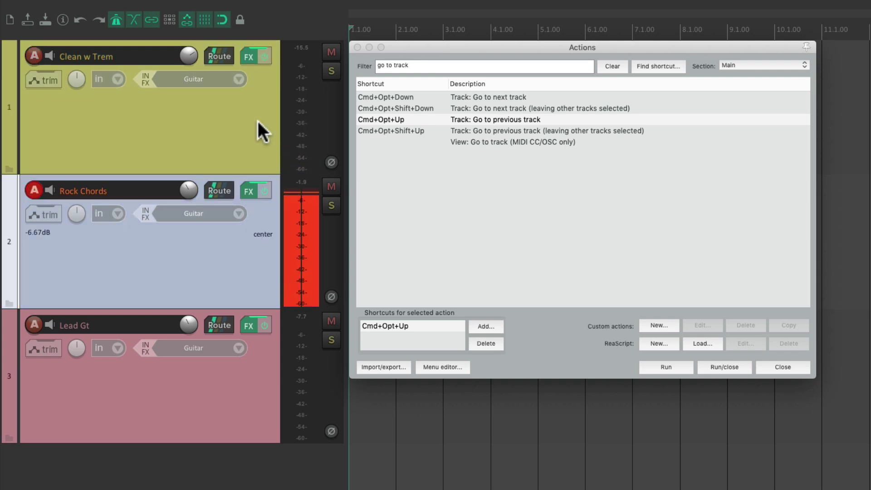
key(super+alt+Down)
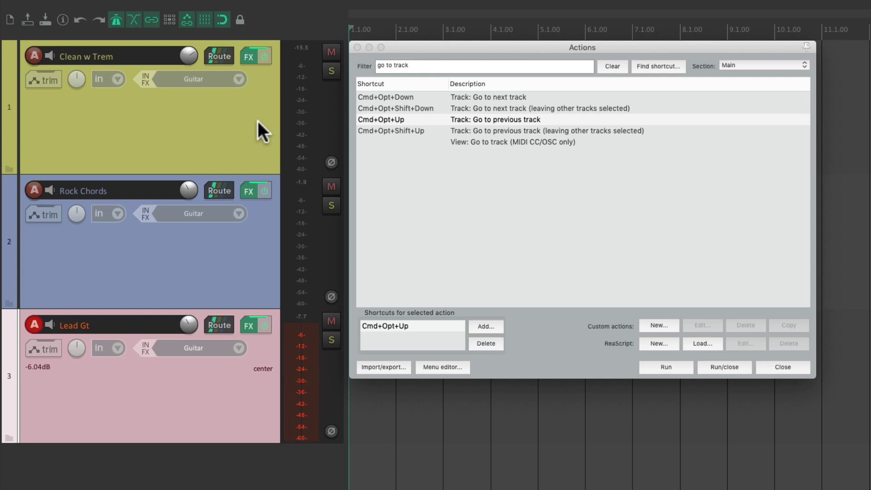
super+click(205, 381)
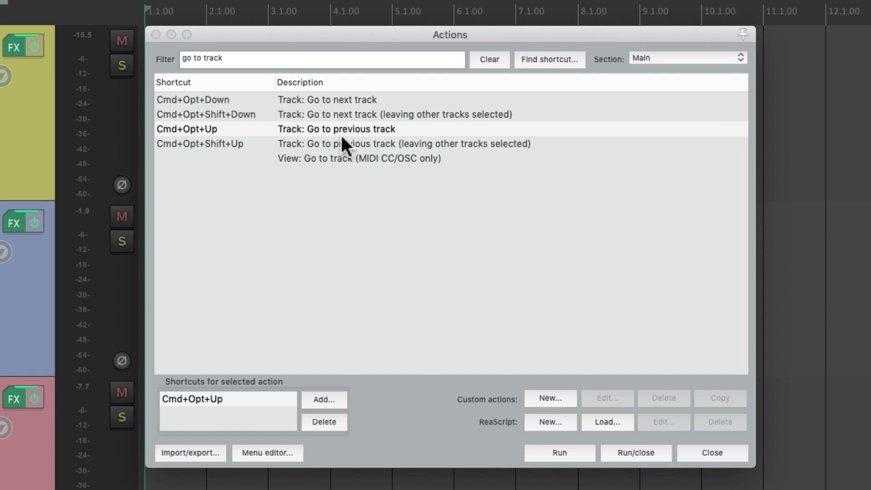
Add Down as an extra shortcut for 'Track: Go to next track'.
click(337, 97)
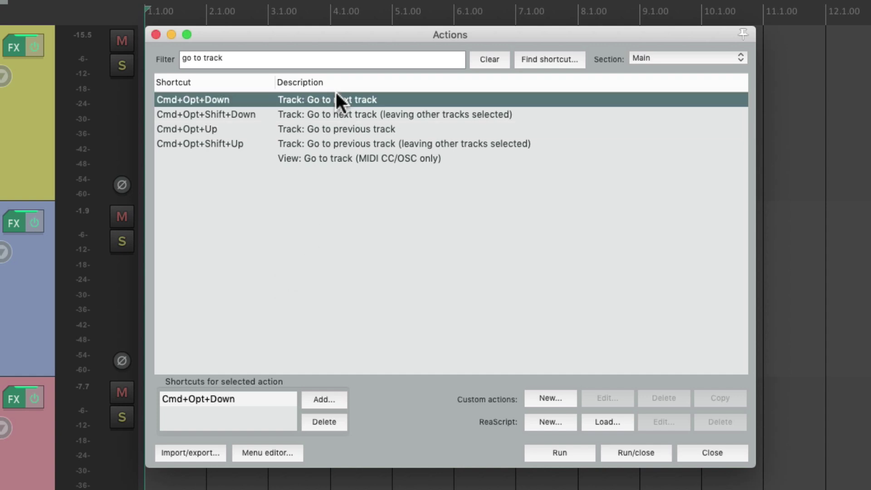
click(326, 393)
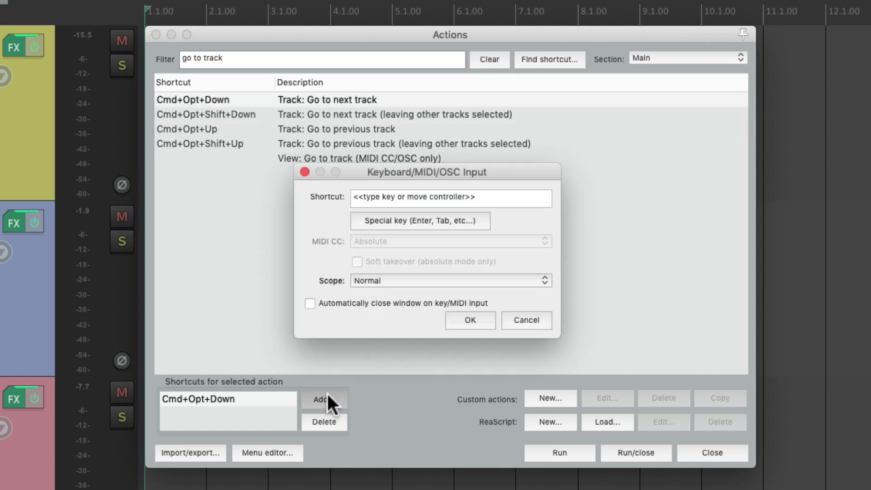
key(Down)
key(Return)
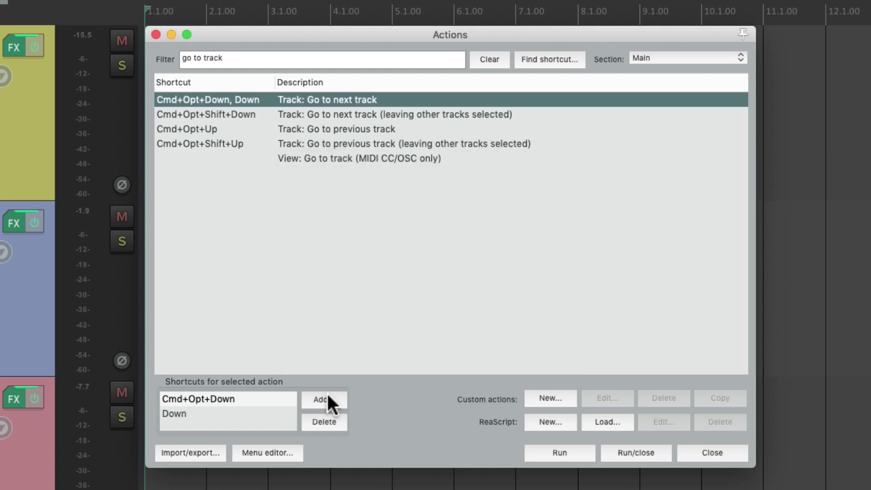
Add Up as an extra shortcut for 'Track: Go to previous track' and reselect Clean w Trem.
click(368, 129)
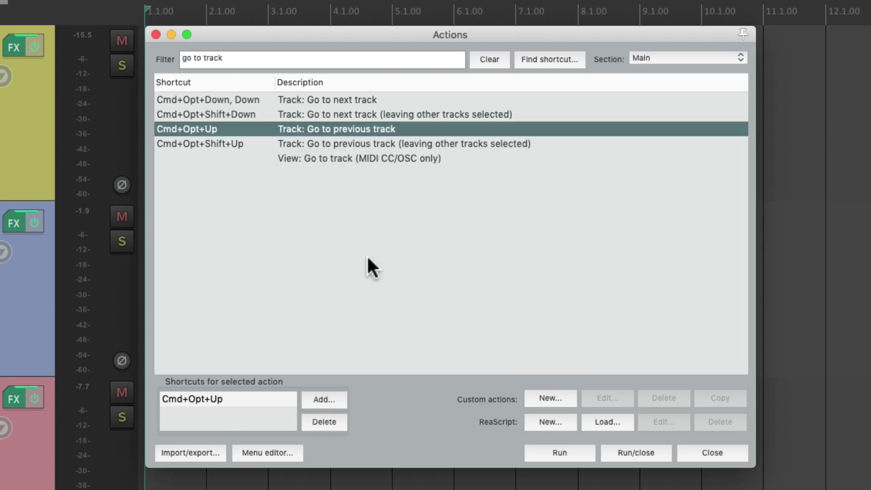
click(328, 398)
key(Up)
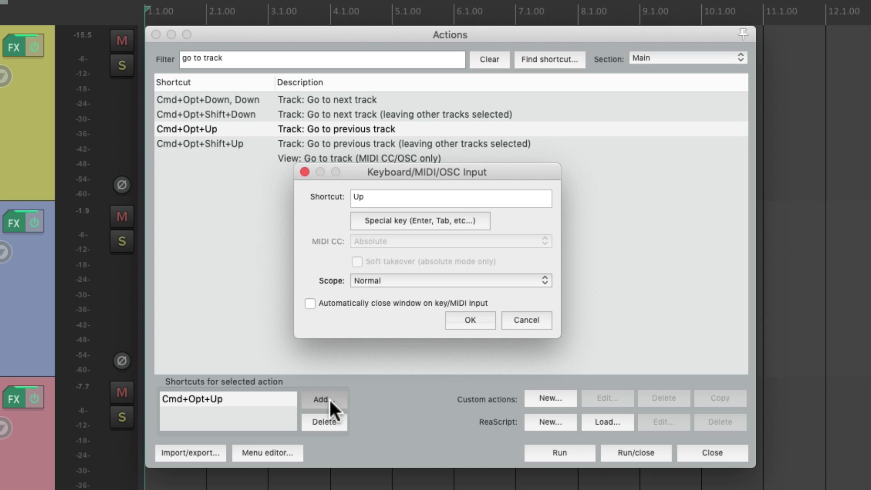
key(Return)
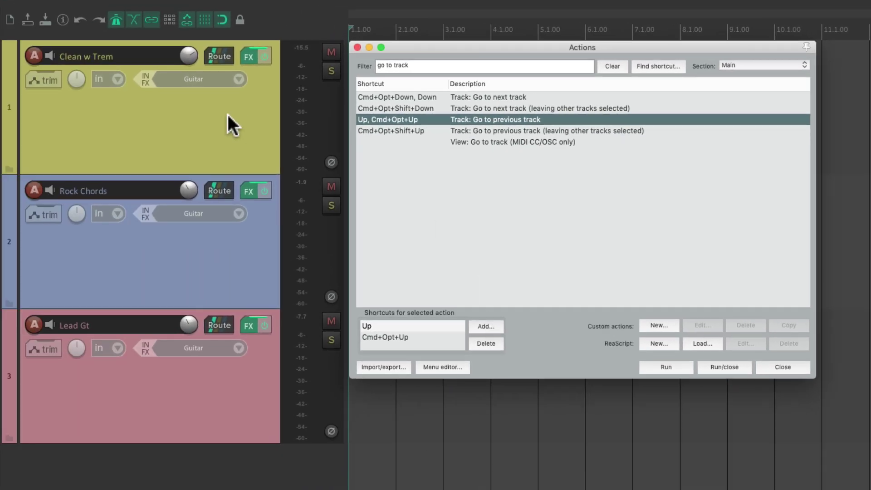
click(228, 114)
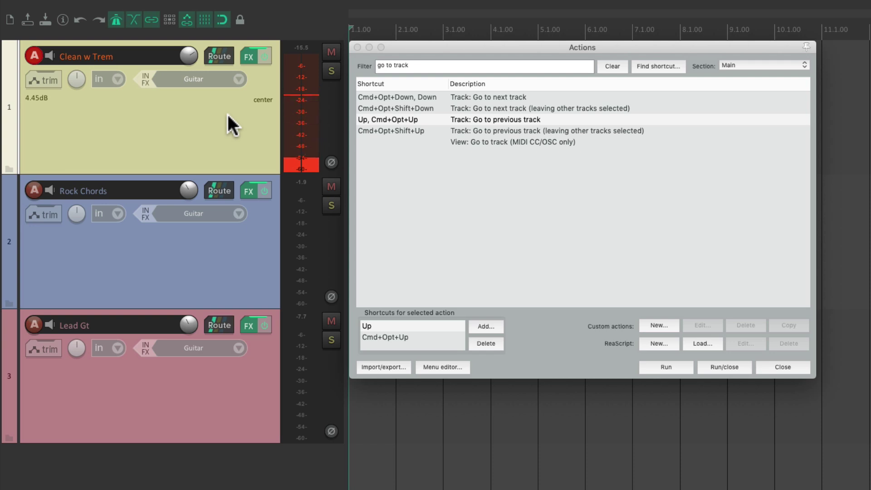
key(Down)
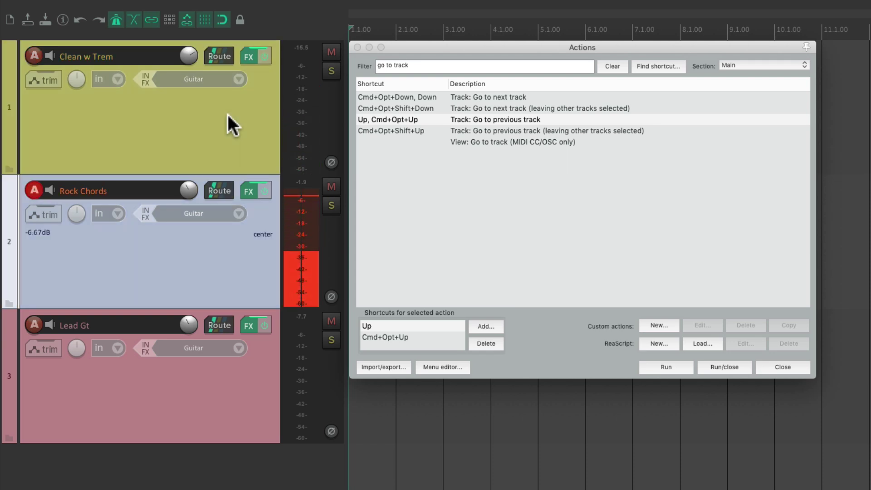
key(Down)
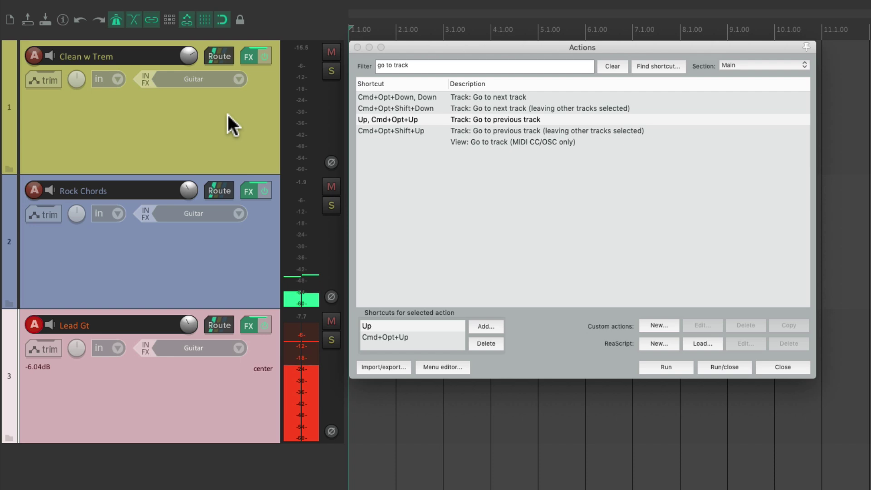
super+click(238, 381)
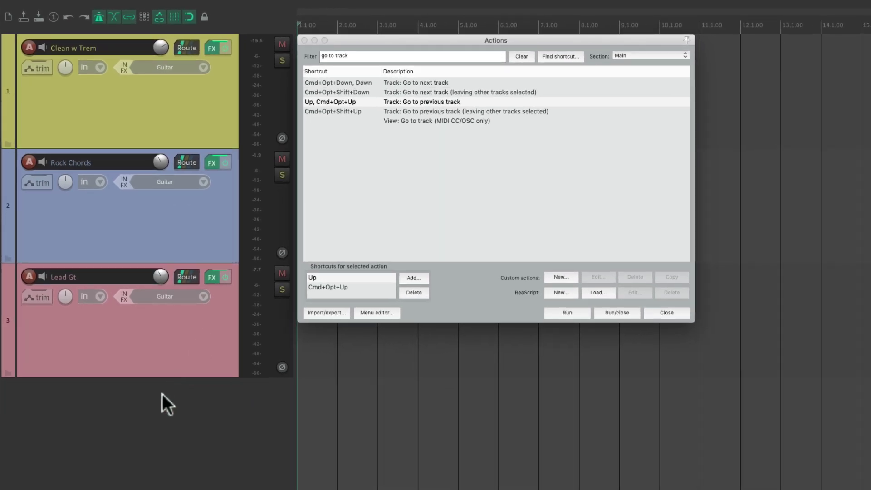
Insert a new track 6 below Lead Gt and cycle through all tracks with the Down key.
double_click(157, 401)
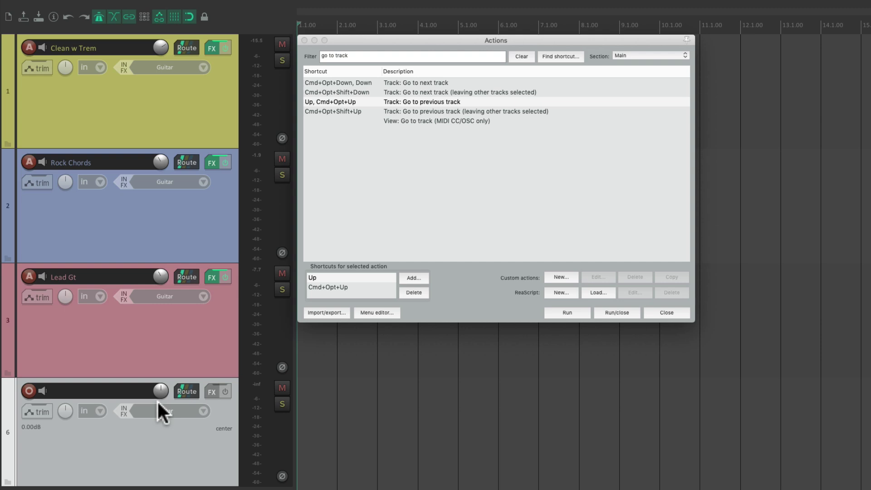
click(177, 114)
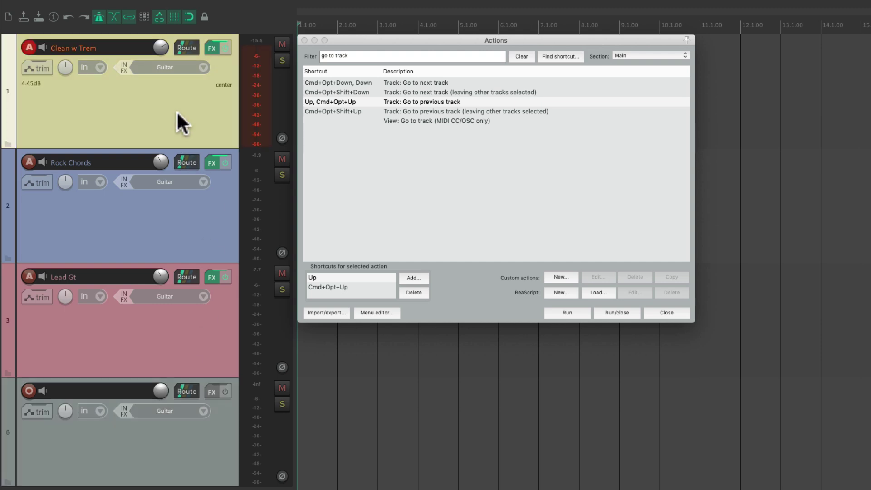
key(Down)
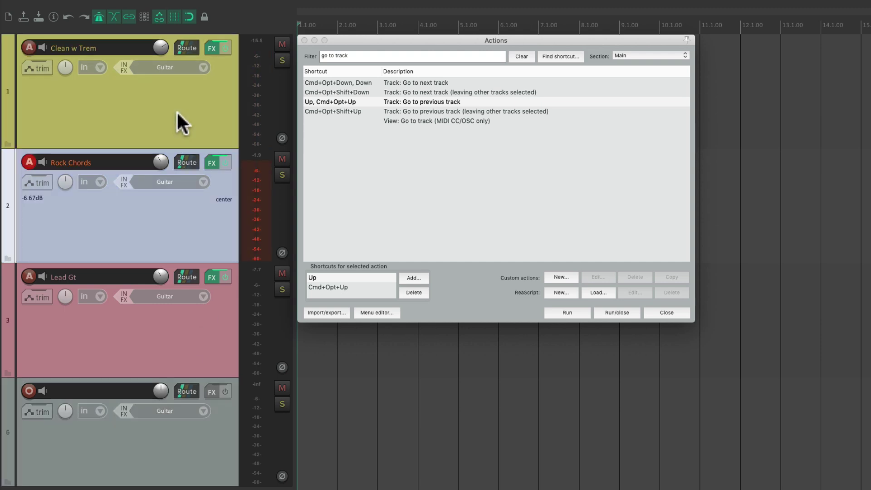
key(Down)
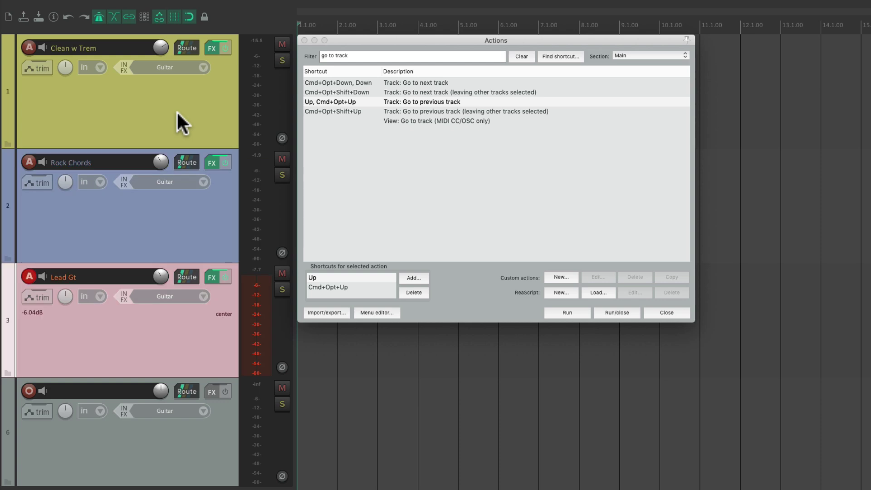
key(Down)
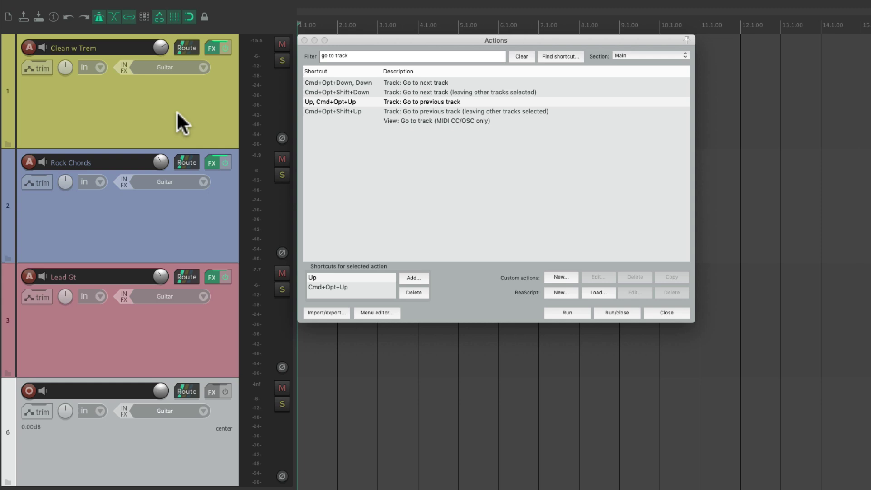
key(Down)
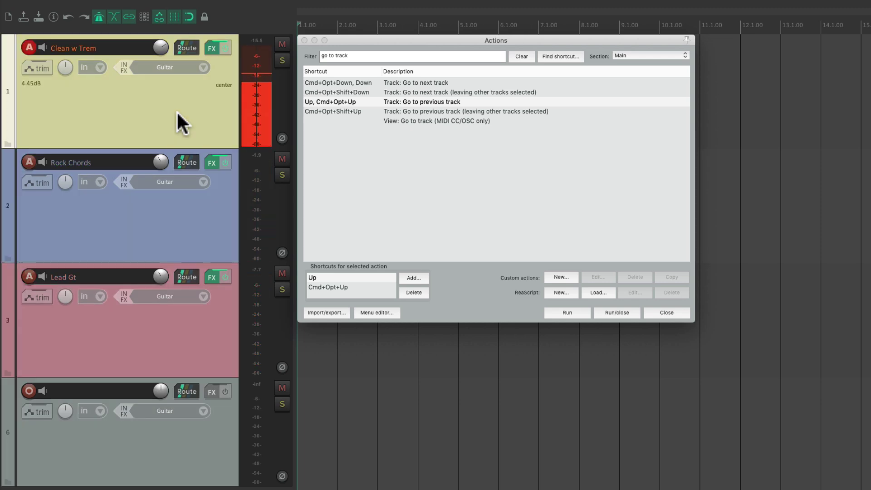
key(Down)
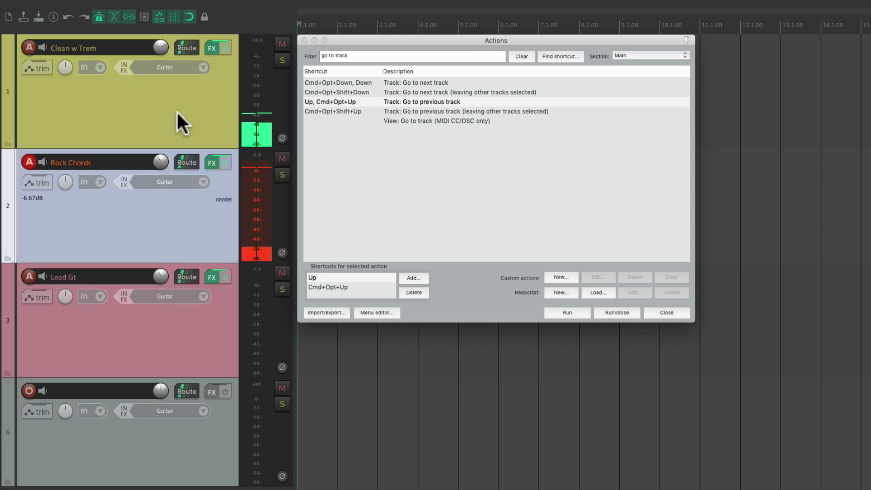
key(Down)
key(Down)
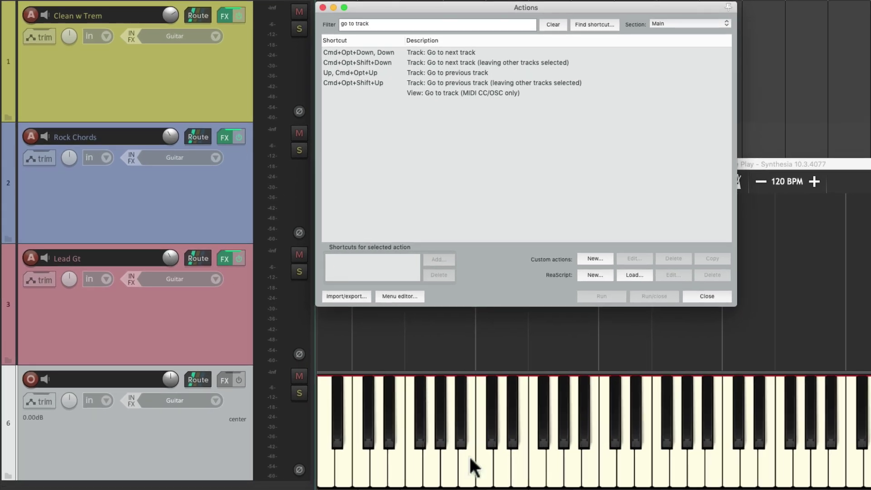
Assign MIDI channel 1 note 21 to 'Go to previous track' and note 23 to 'Go to next track'.
click(461, 72)
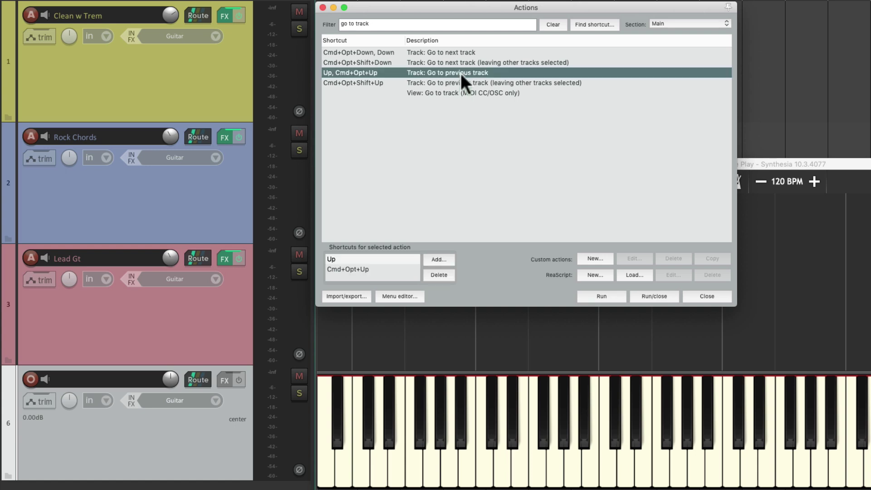
click(439, 260)
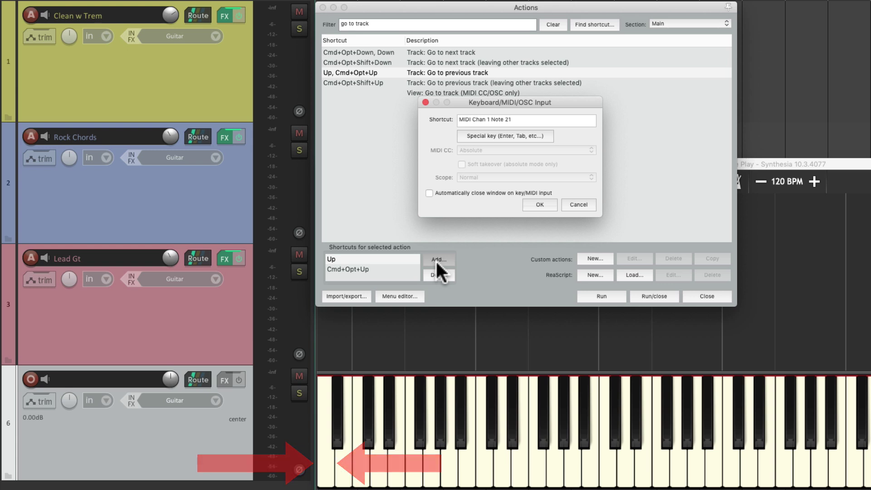
click(539, 205)
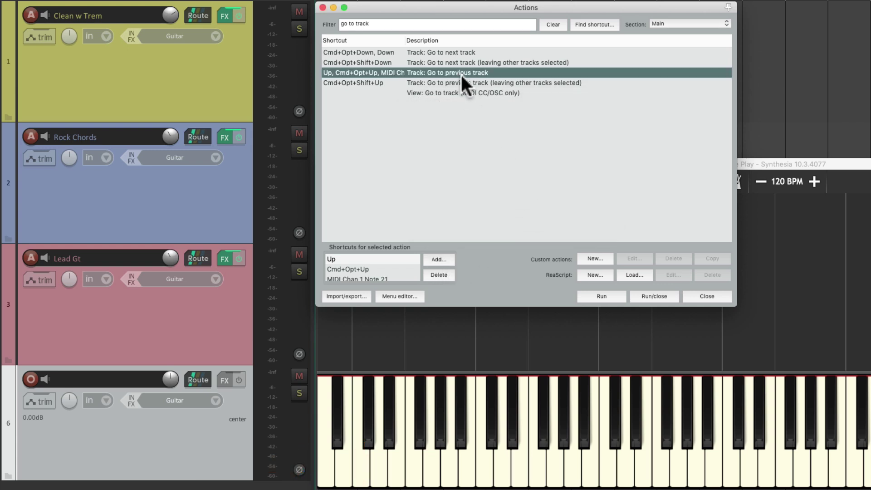
click(456, 52)
click(451, 262)
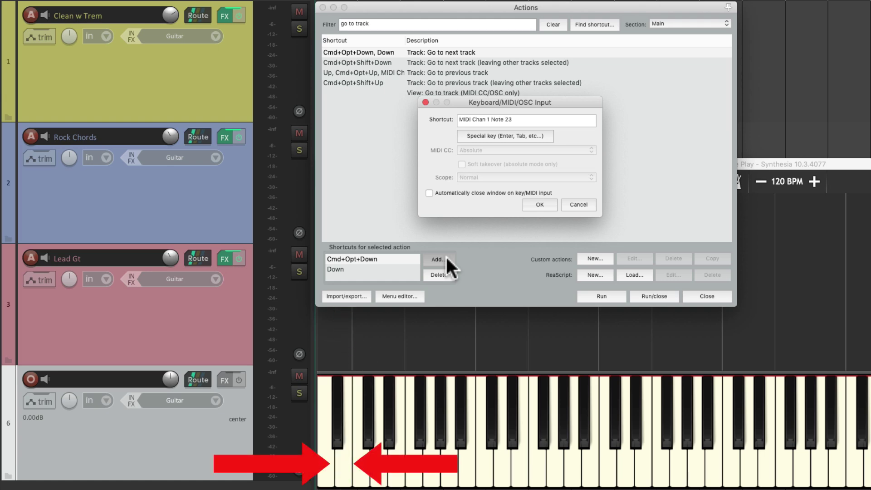
key(Return)
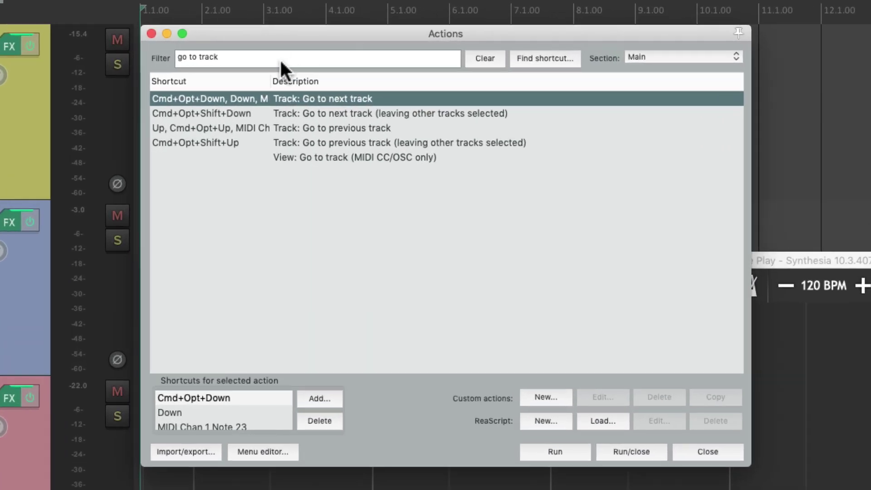
Filter actions for 'select track' and assign MIDI note 21 to Select track 01.
click(384, 56)
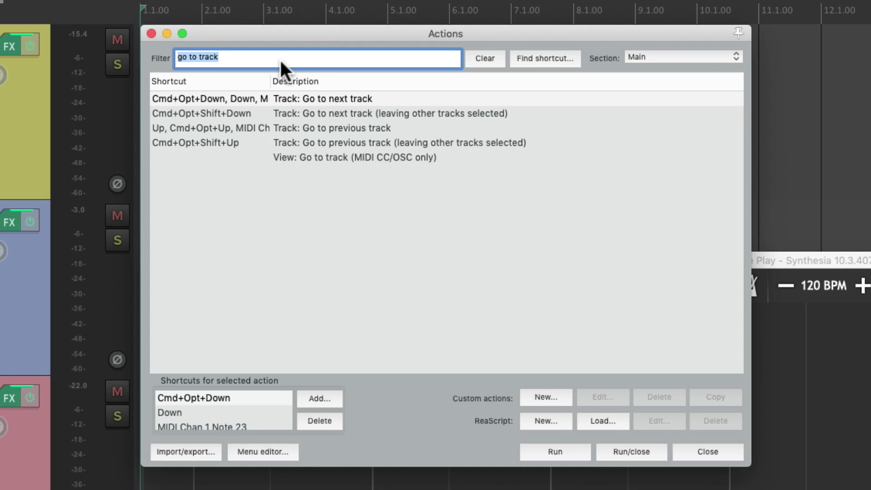
text(select track)
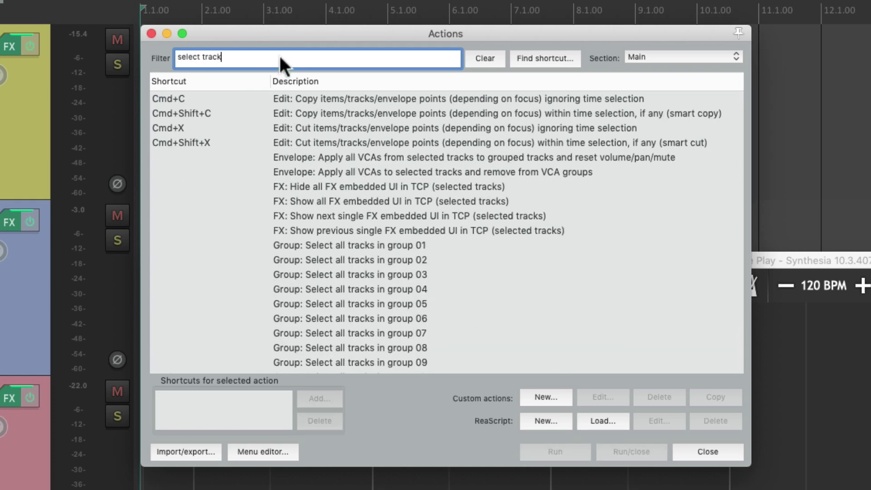
scroll(284, 142, down, 20)
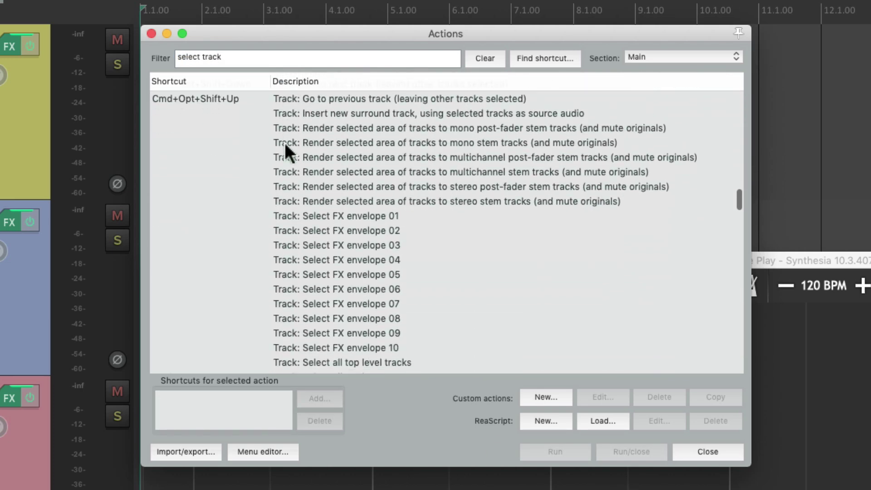
scroll(284, 142, down, 10)
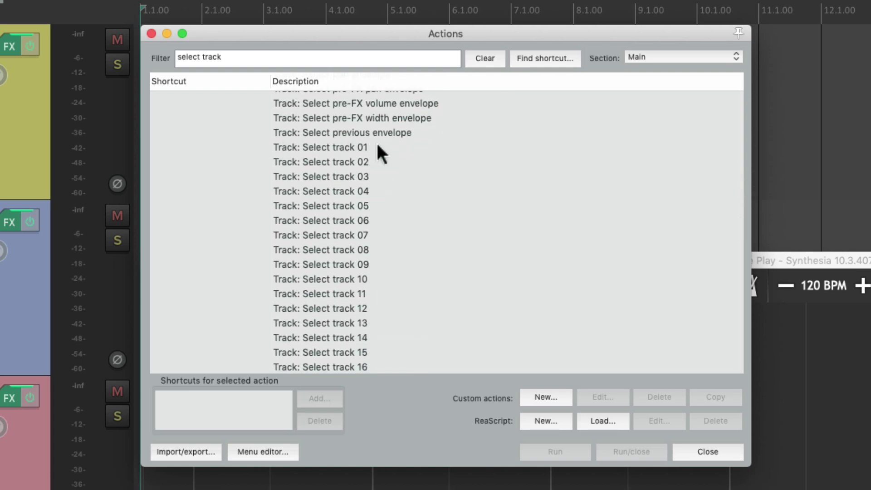
click(383, 148)
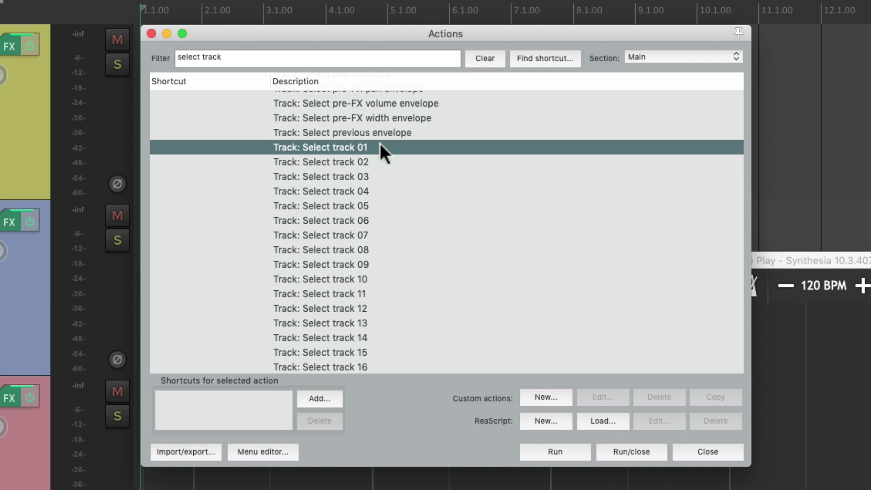
click(320, 397)
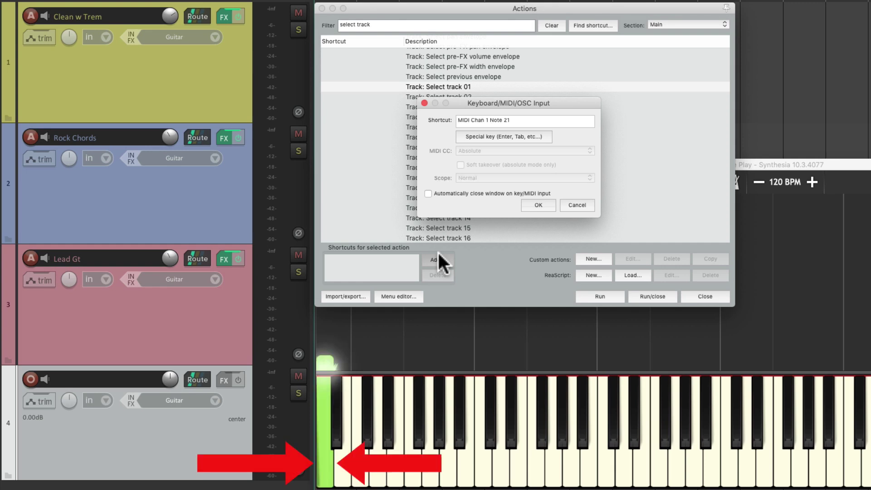
key(Return)
Assign MIDI notes 23, 24 and 26 to Select track 02, 03 and 04.
key(Down)
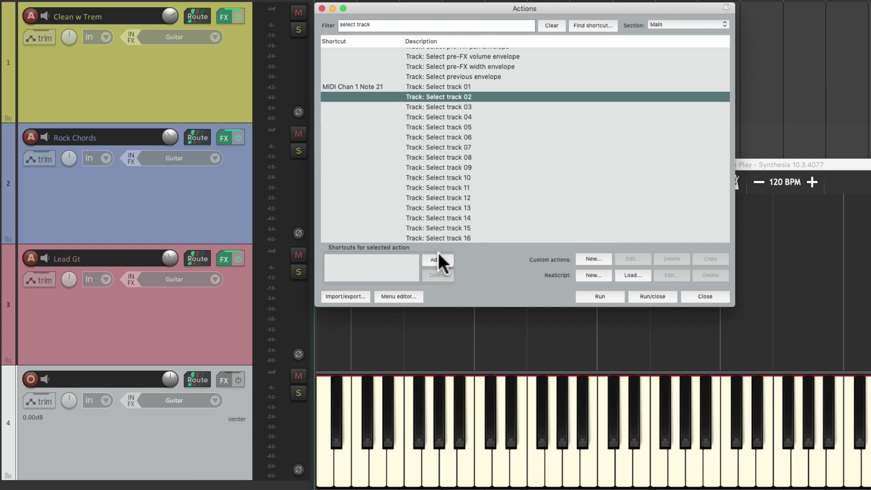
click(438, 253)
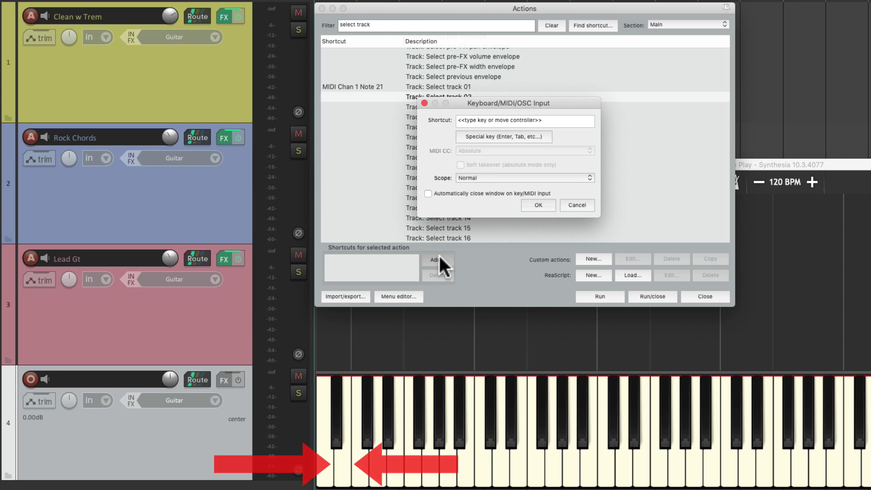
key(Return)
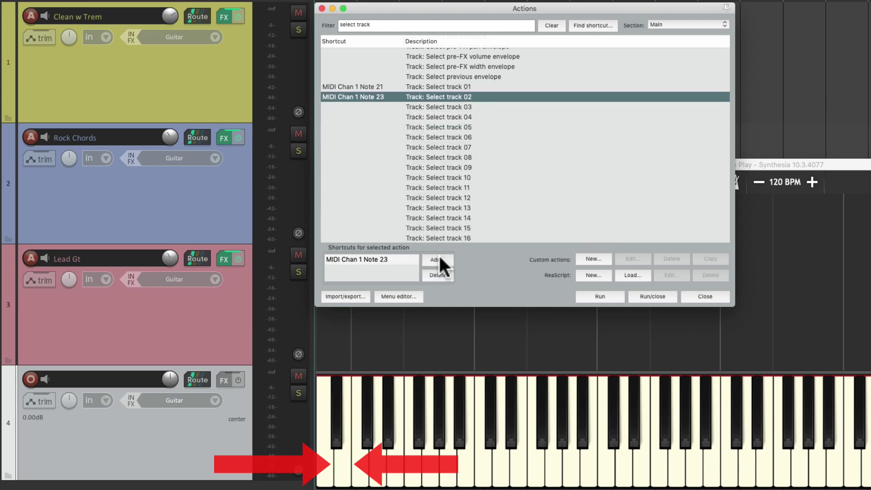
key(Down)
click(438, 254)
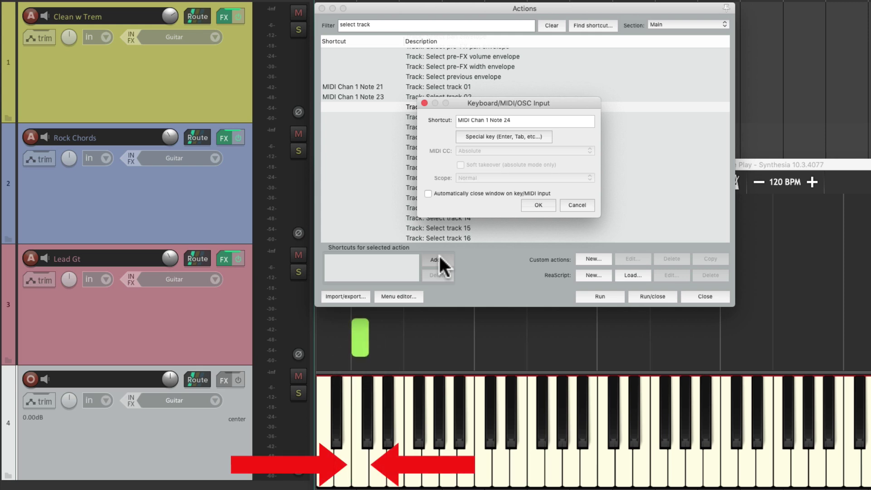
key(Return)
key(Down)
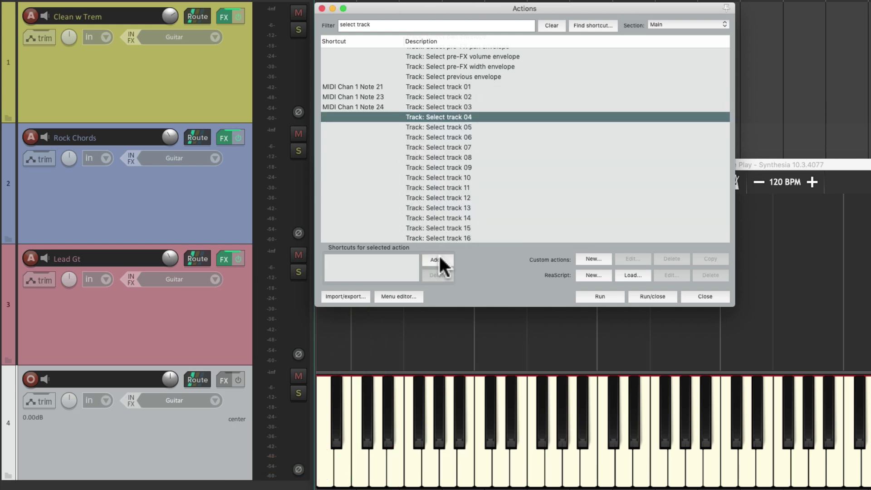
click(438, 255)
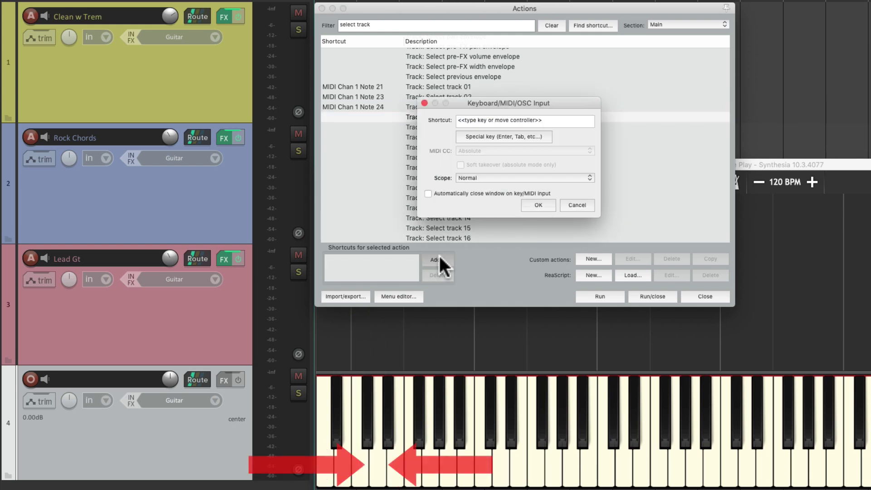
key(Return)
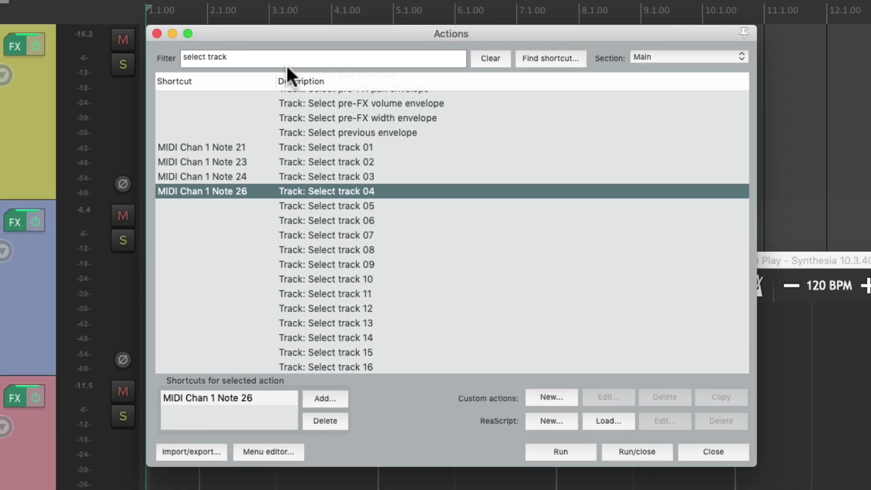
Filter for 'go to track' and assign MIDI channel 1 CC 67 to 'View: Go to track (MIDI CC/OSC only)'.
triple_click(289, 54)
text(go to track)
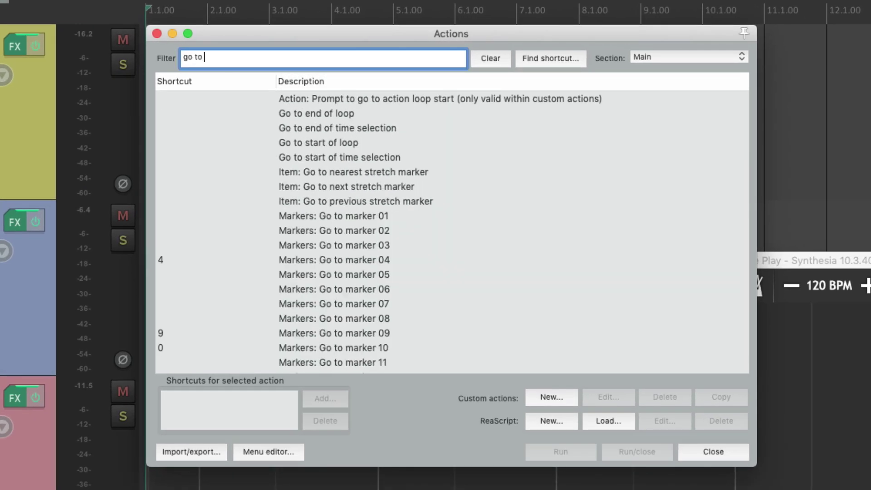
click(328, 98)
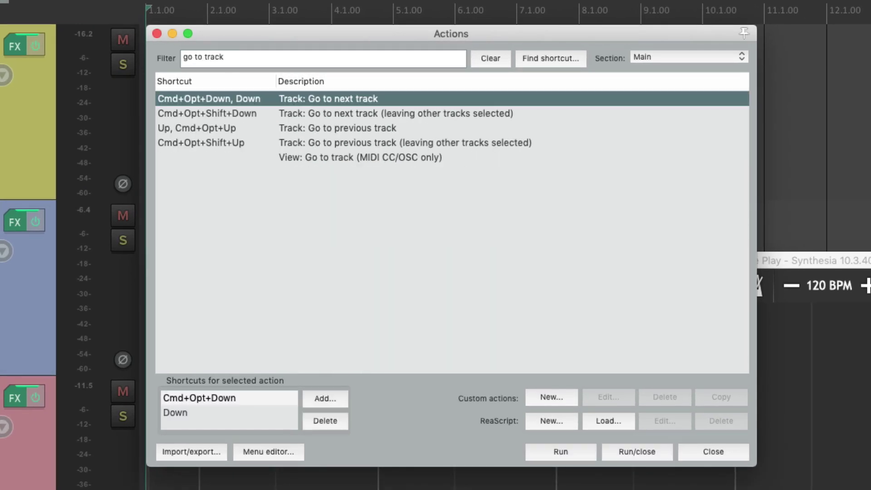
click(335, 158)
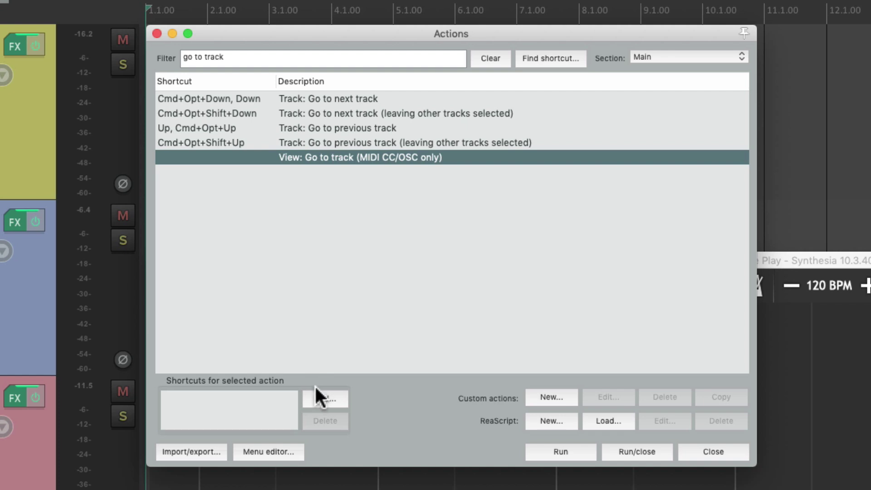
click(317, 399)
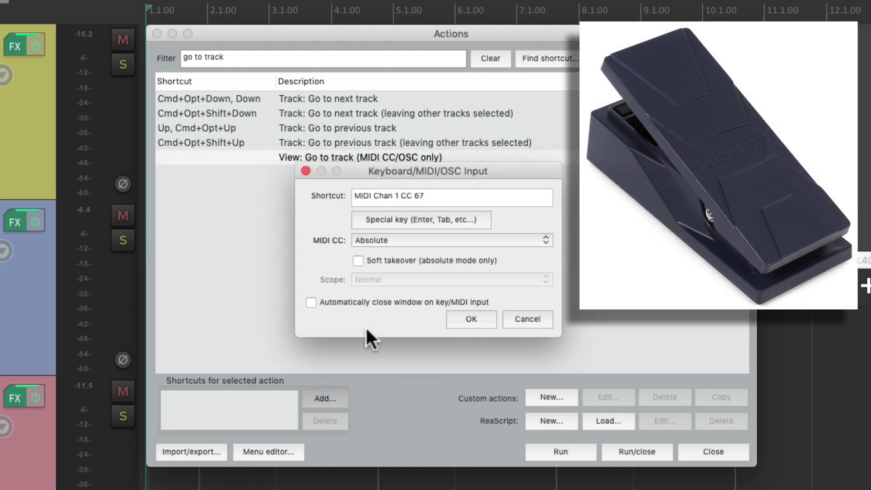
key(Return)
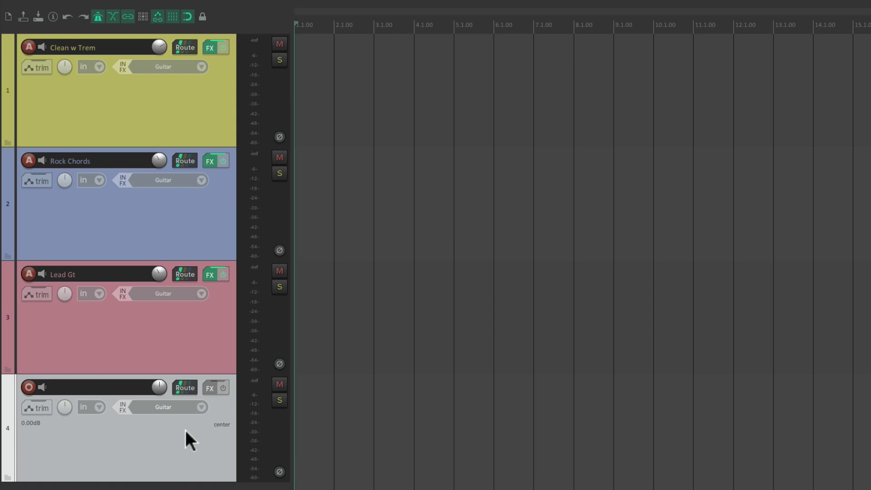
Delete the empty track 4, toggle off automatic record-arm on the guitar tracks, and reselect all three.
key(Delete)
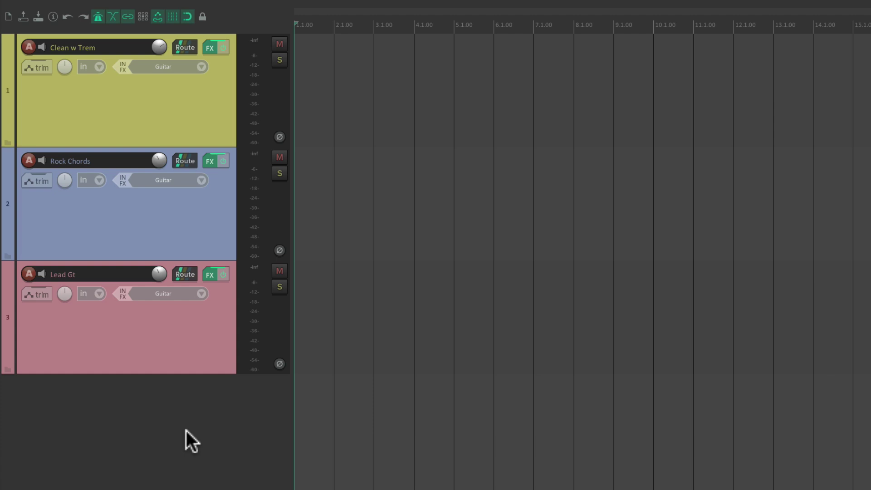
click(163, 113)
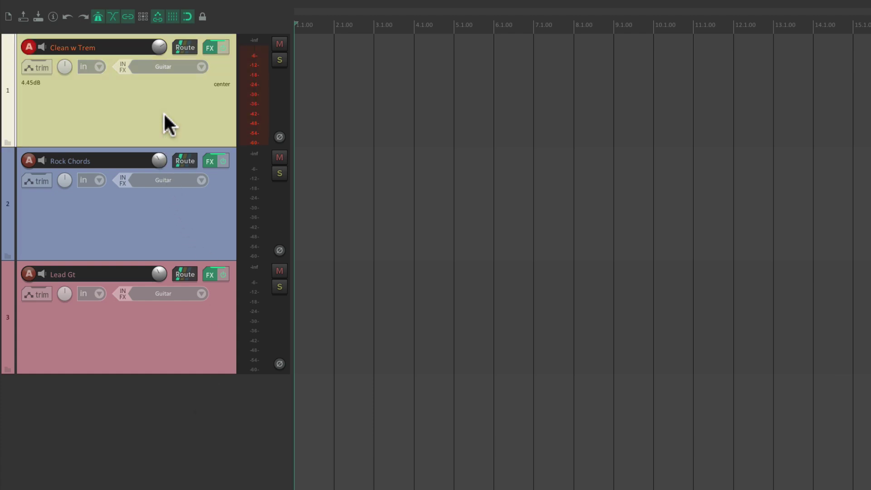
shift+click(167, 327)
right_click(156, 118)
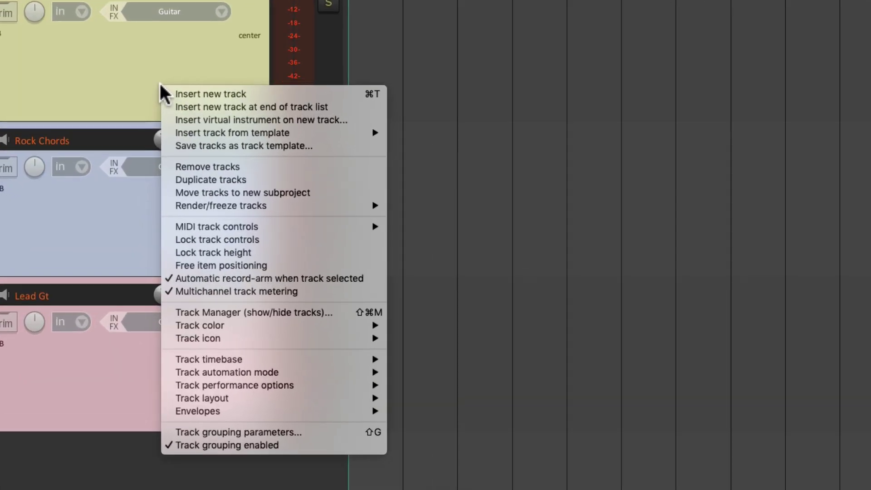
click(171, 280)
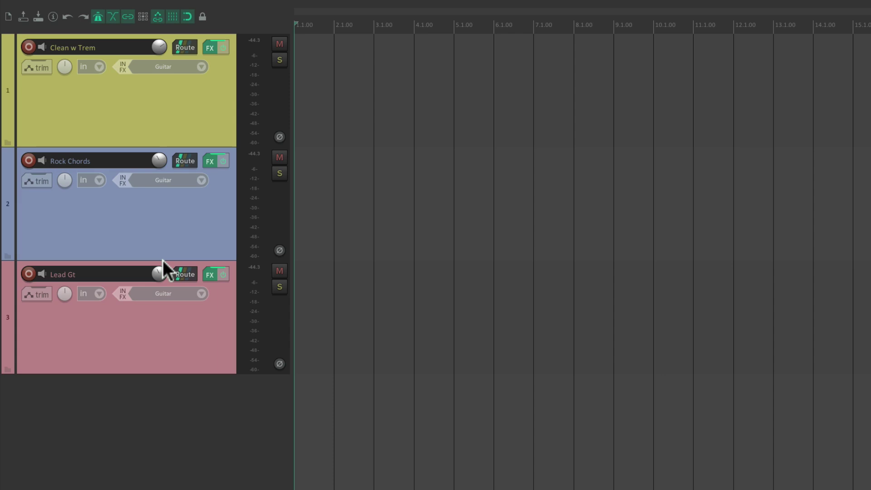
click(166, 98)
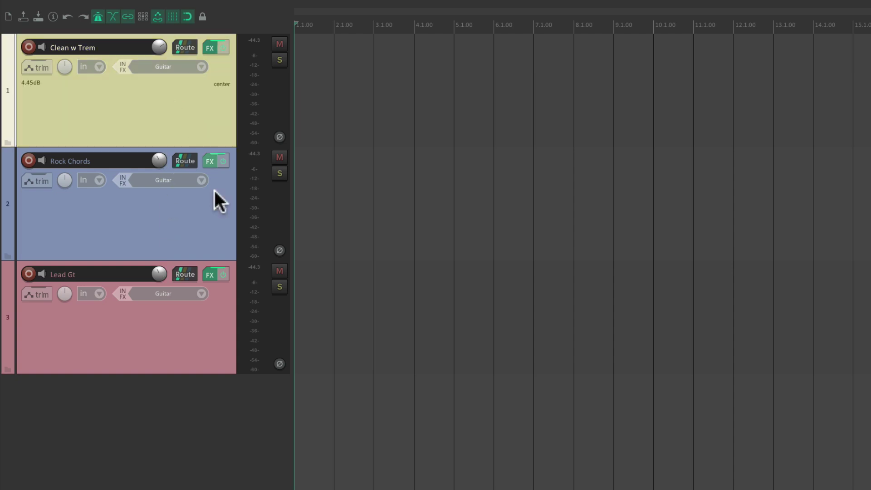
shift+click(192, 347)
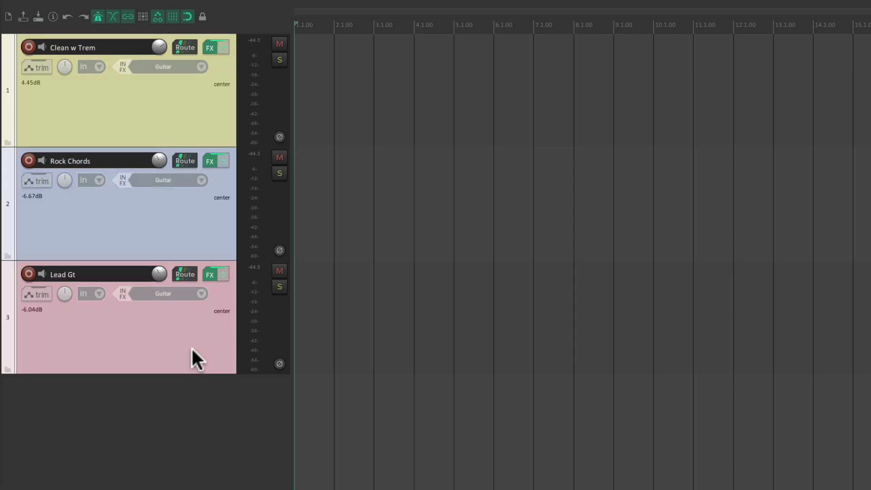
Filter actions for 'mute env' and run 'Track: Toggle track mute envelope active' on the selected tracks.
key(shift+slash)
key(BackSpace)
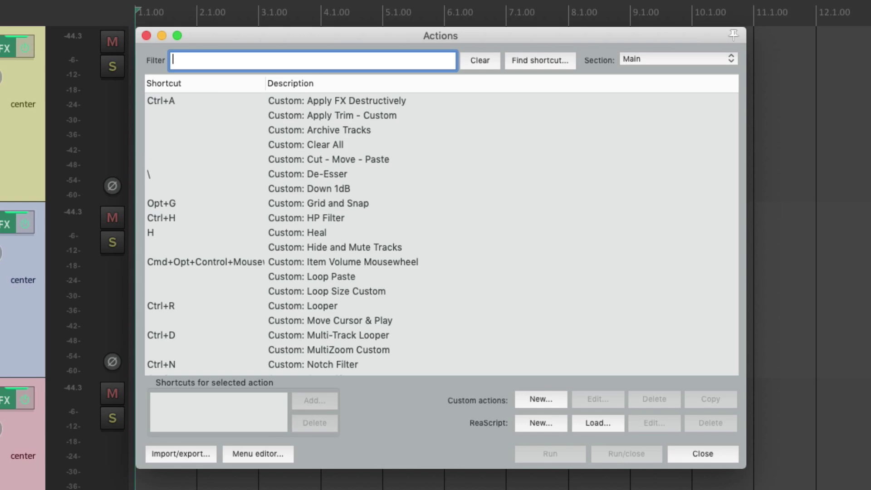
text(mute env)
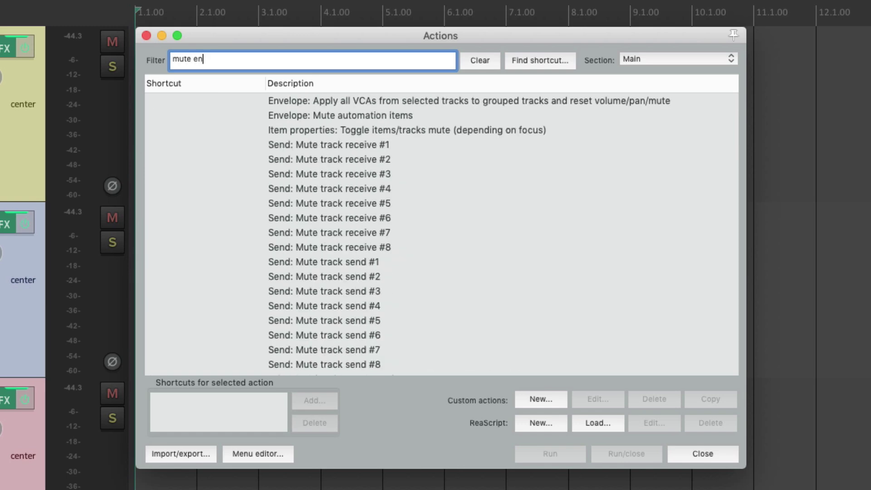
key(super+a)
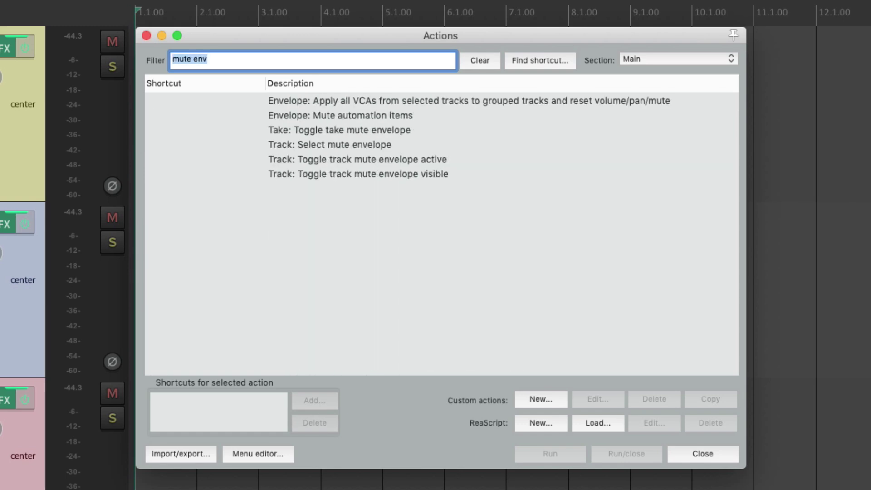
click(353, 159)
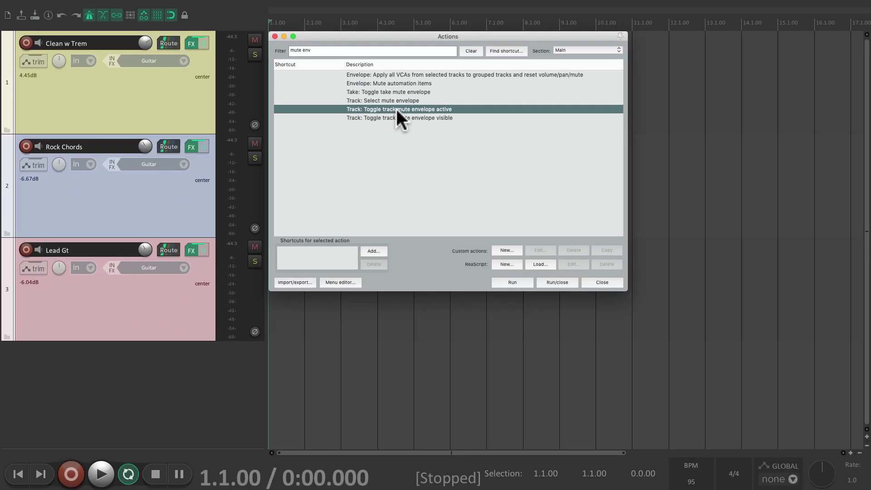
double_click(353, 159)
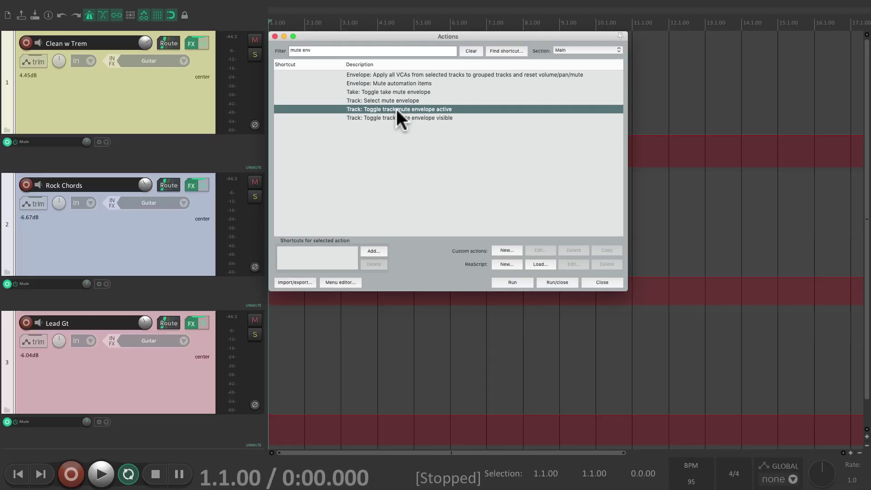
key(Escape)
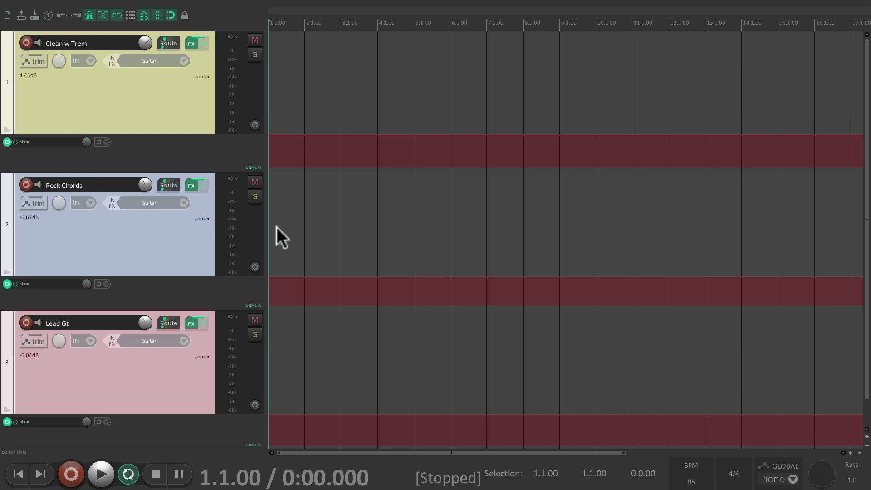
Pull the Clean w Trem, Rock Chords and Lead Gt mute envelopes down to MUTE and record-arm all three tracks.
click(172, 101)
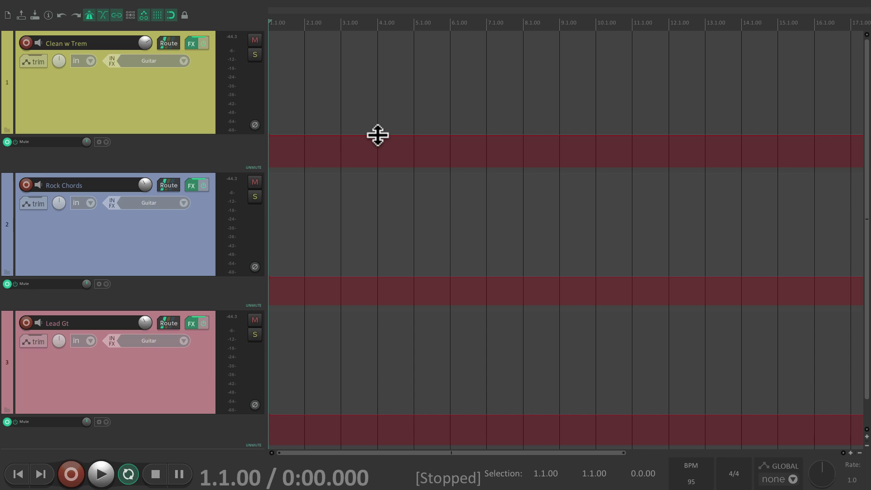
drag(378, 135, 375, 185)
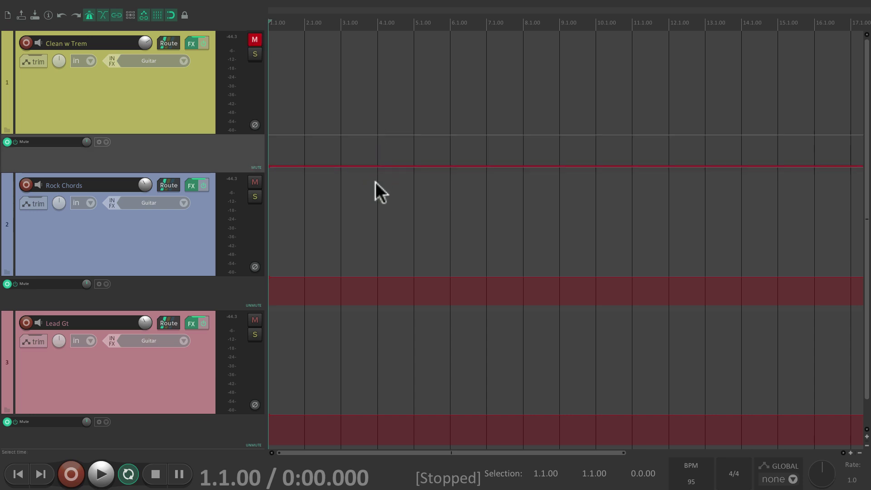
drag(383, 277, 380, 315)
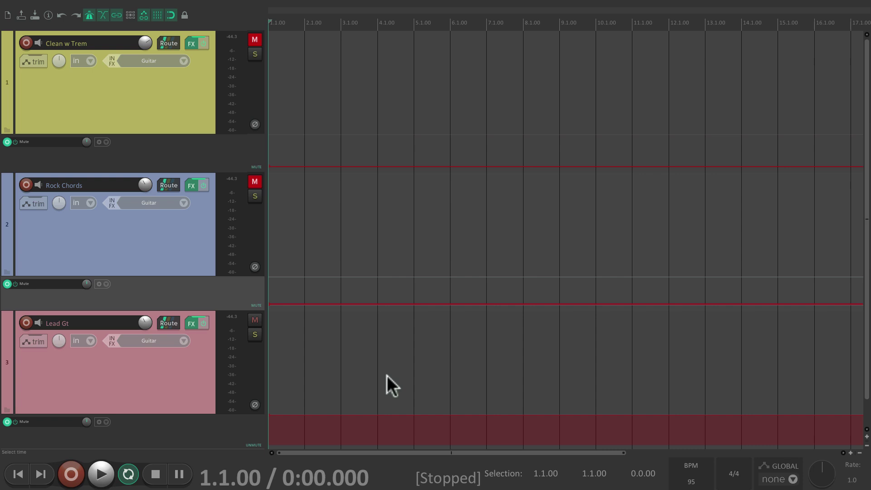
drag(392, 416, 387, 454)
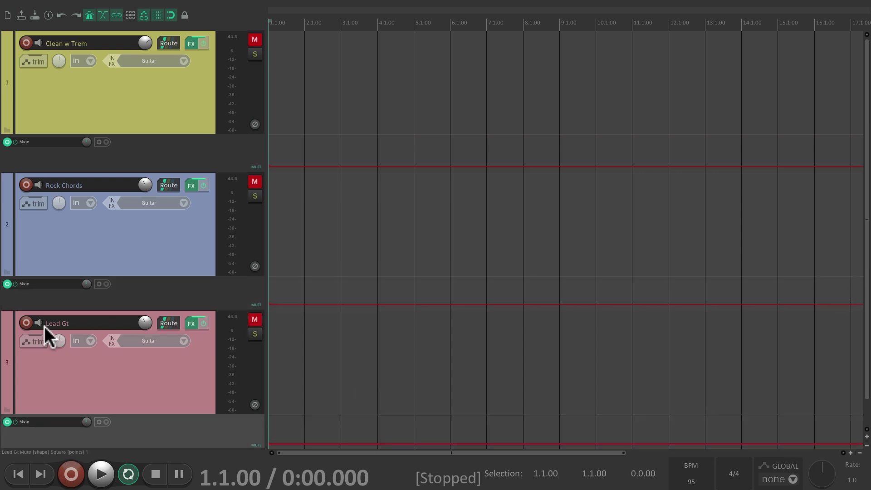
drag(25, 322, 26, 43)
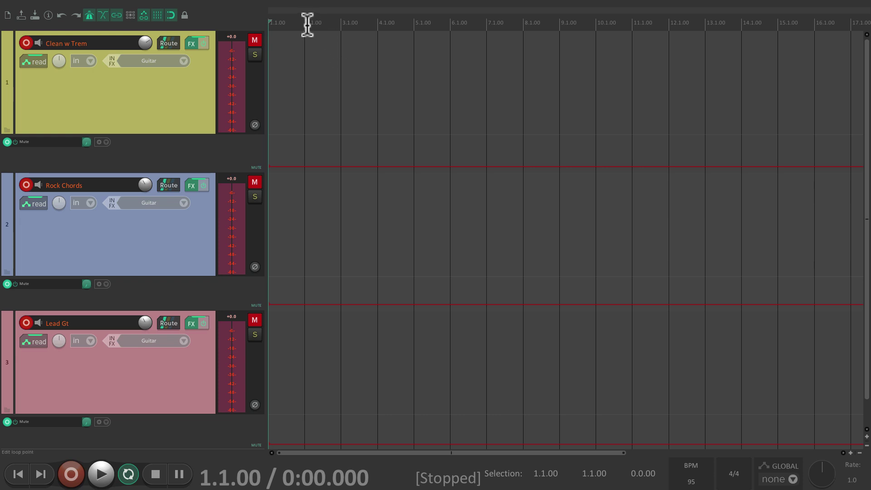
Raise the mute envelope to UNMUTE for Clean w Trem over bars 2–7 and Rock Chords over bars 7–11.
drag(307, 25, 486, 22)
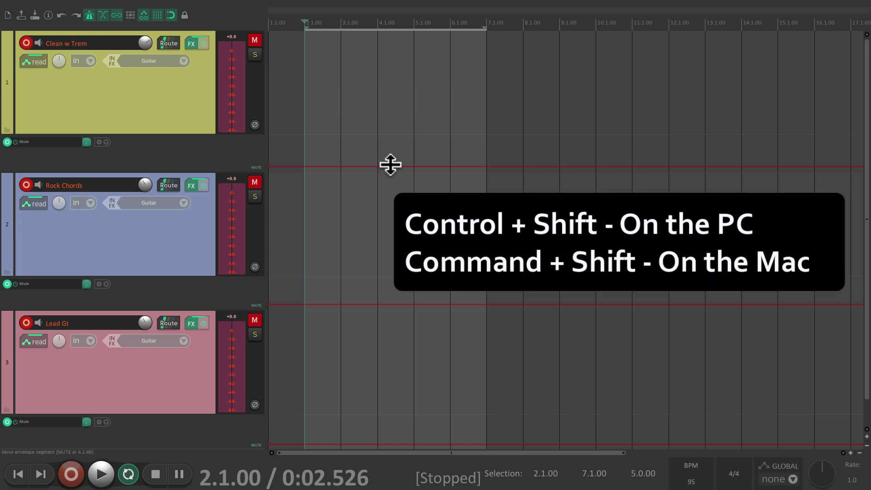
drag(389, 165, 399, 146)
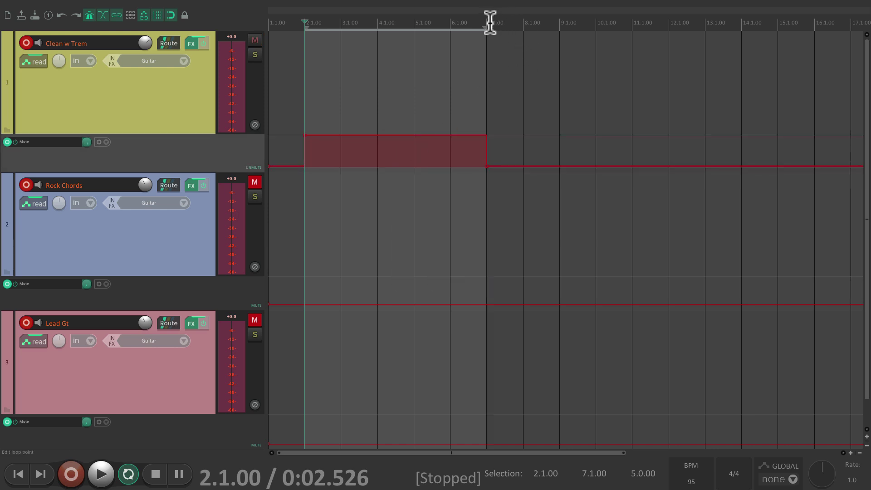
drag(489, 22, 630, 18)
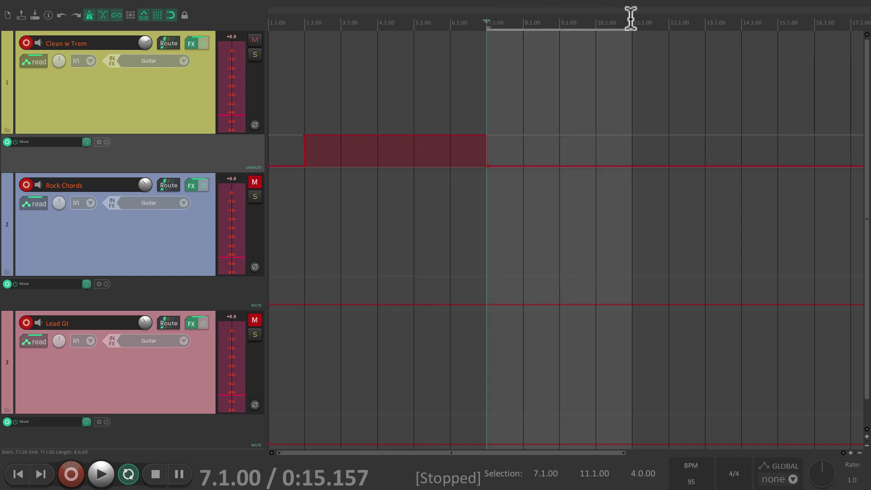
mouse_move(574, 301)
mouse_down()
mouse_move(573, 271)
mouse_move(580, 291)
mouse_up()
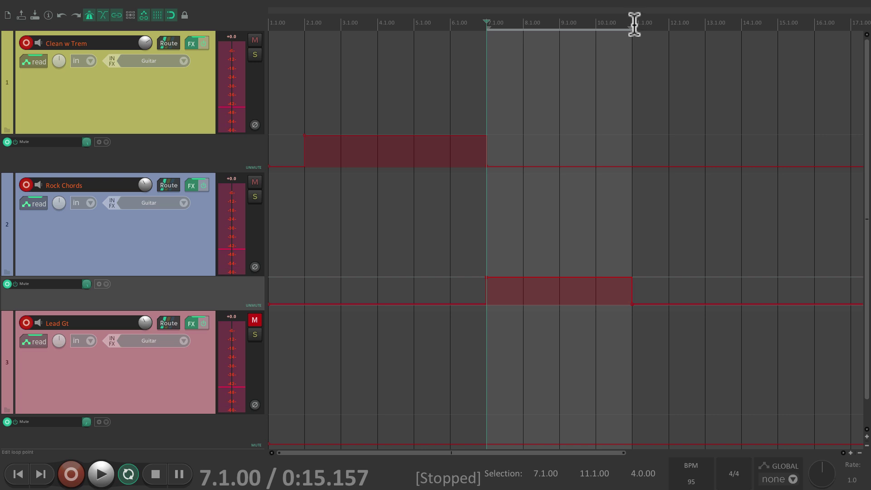
Raise Lead Gt's mute envelope to UNMUTE over bars 11–16, then clear the selection and return to the project start.
drag(634, 23, 812, 23)
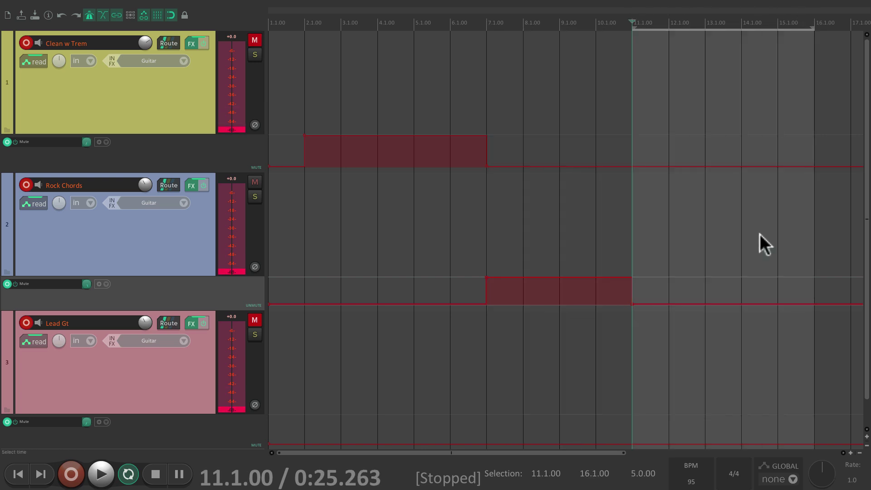
drag(712, 443, 712, 412)
key(Escape)
key(Home)
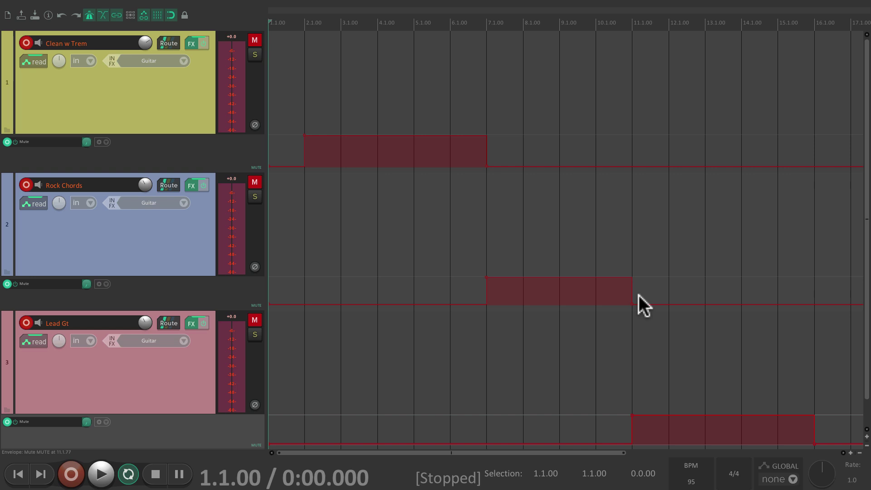
key(space)
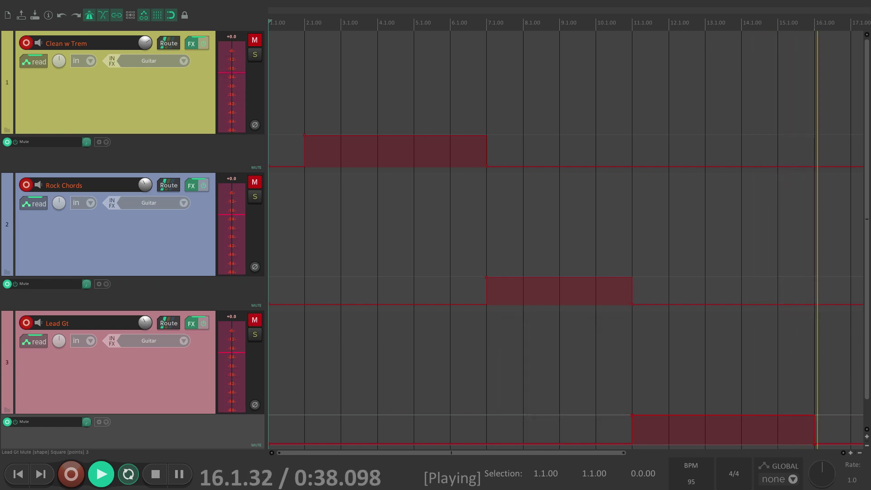
key(space)
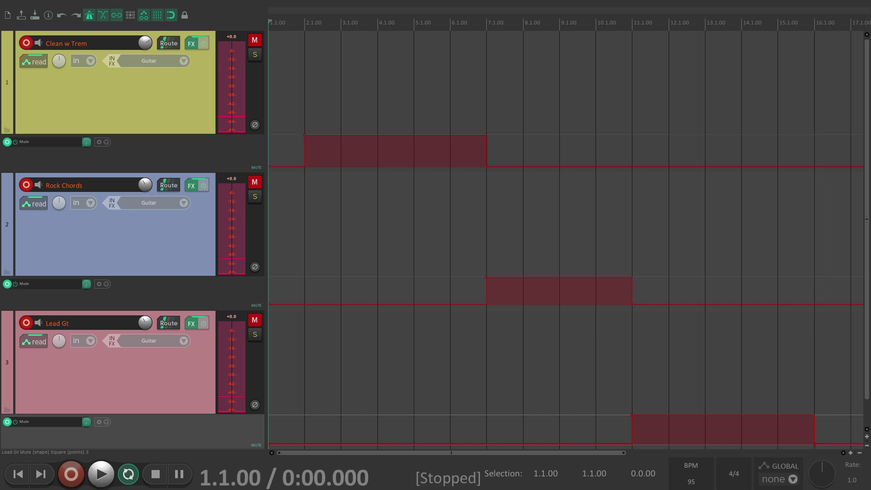